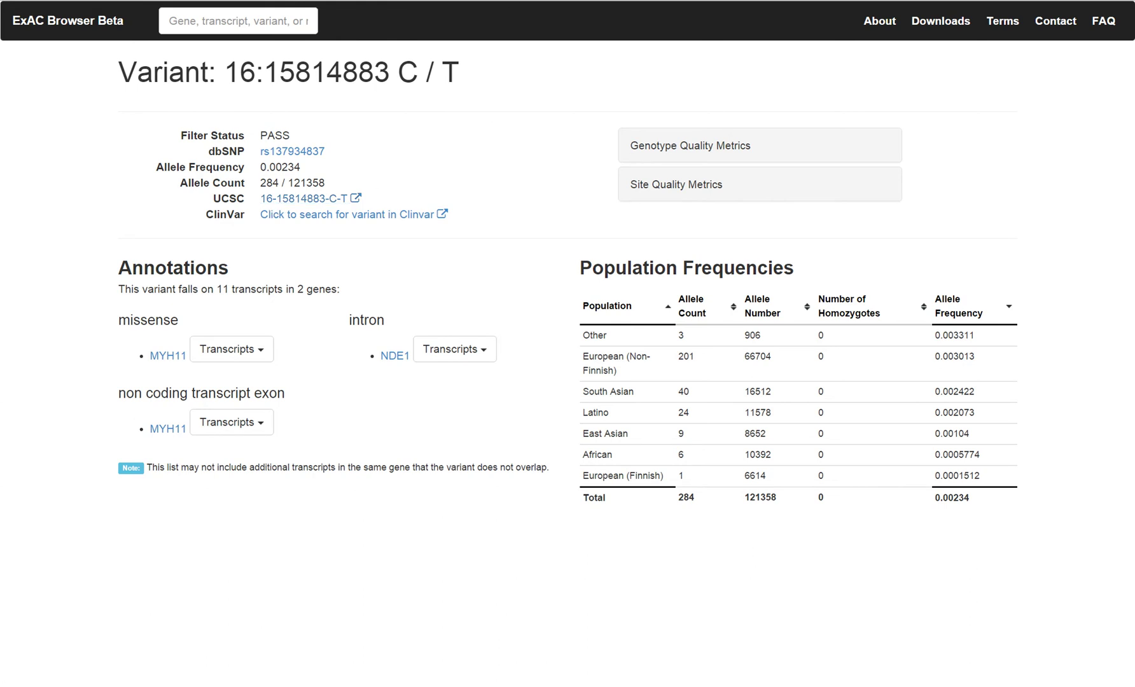
Step: Open the UCSC Genome Browser view of variant 16:15814883 C/T and set the Multiz alignment track to full
{"action": "left_click", "coordinate": [306, 199]}
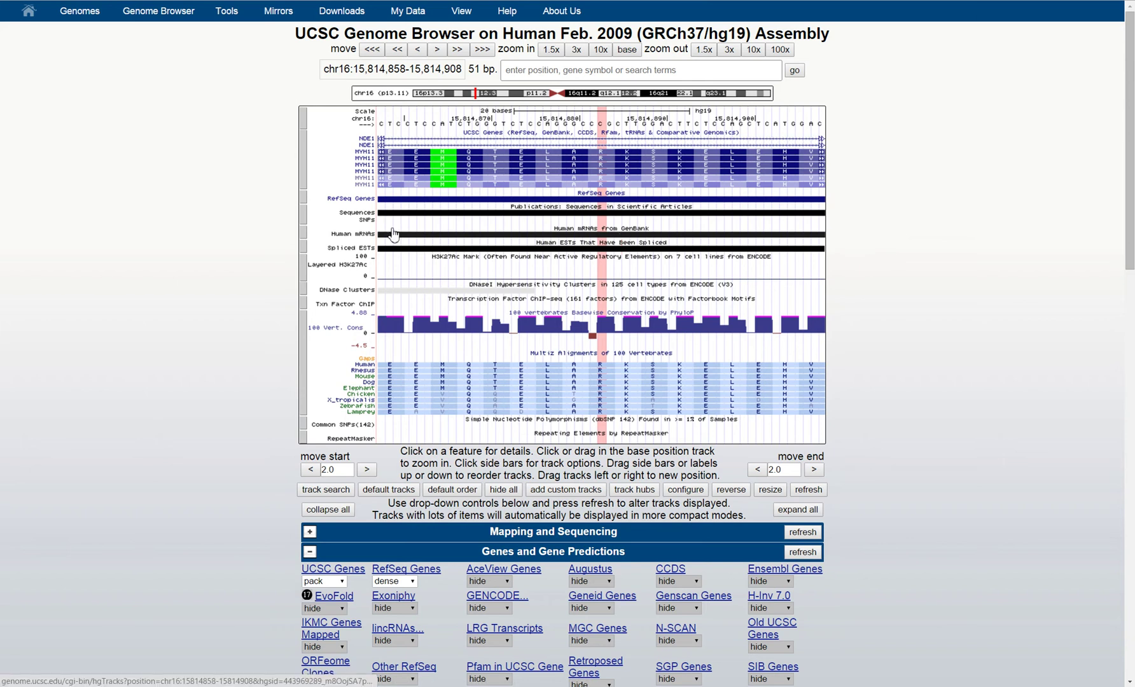
{"action": "right_click", "coordinate": [580, 397]}
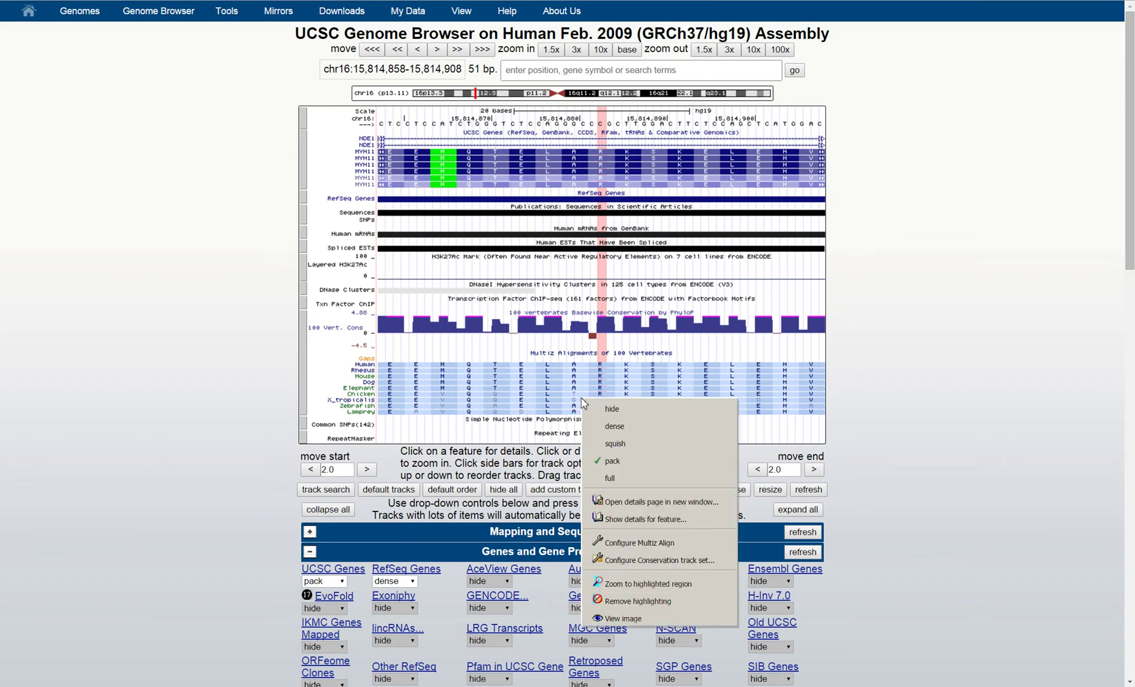
{"action": "left_click", "coordinate": [620, 490]}
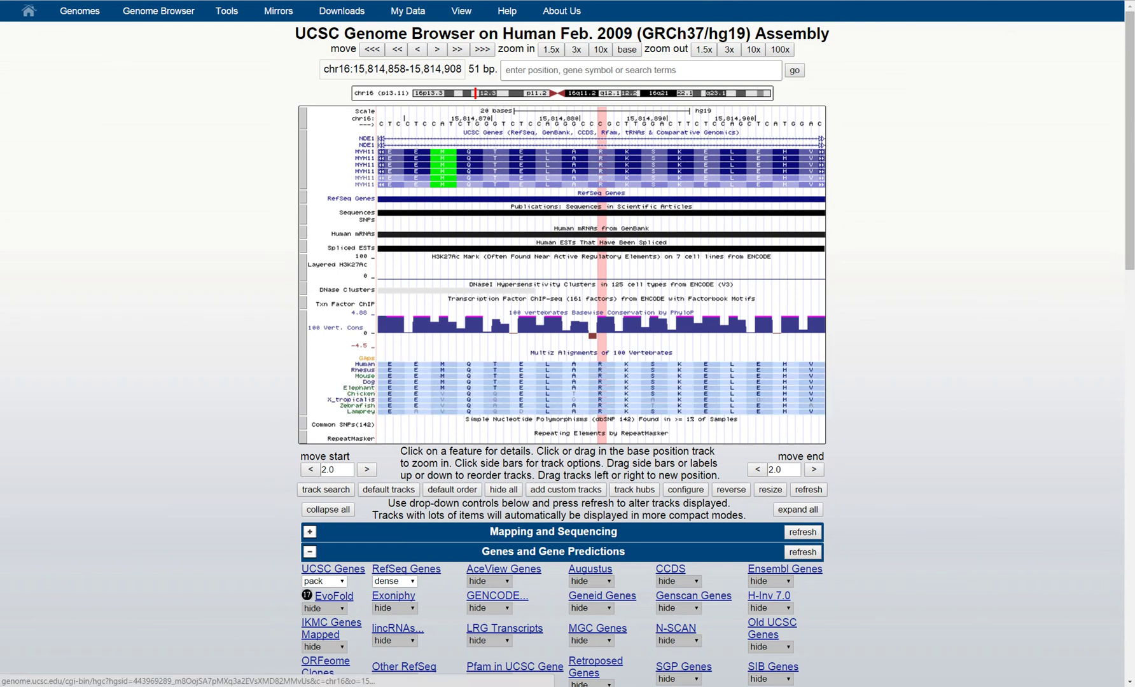
Step: Open the Conservation track set configuration and select all species for the Multiz alignment
{"action": "right_click", "coordinate": [648, 397]}
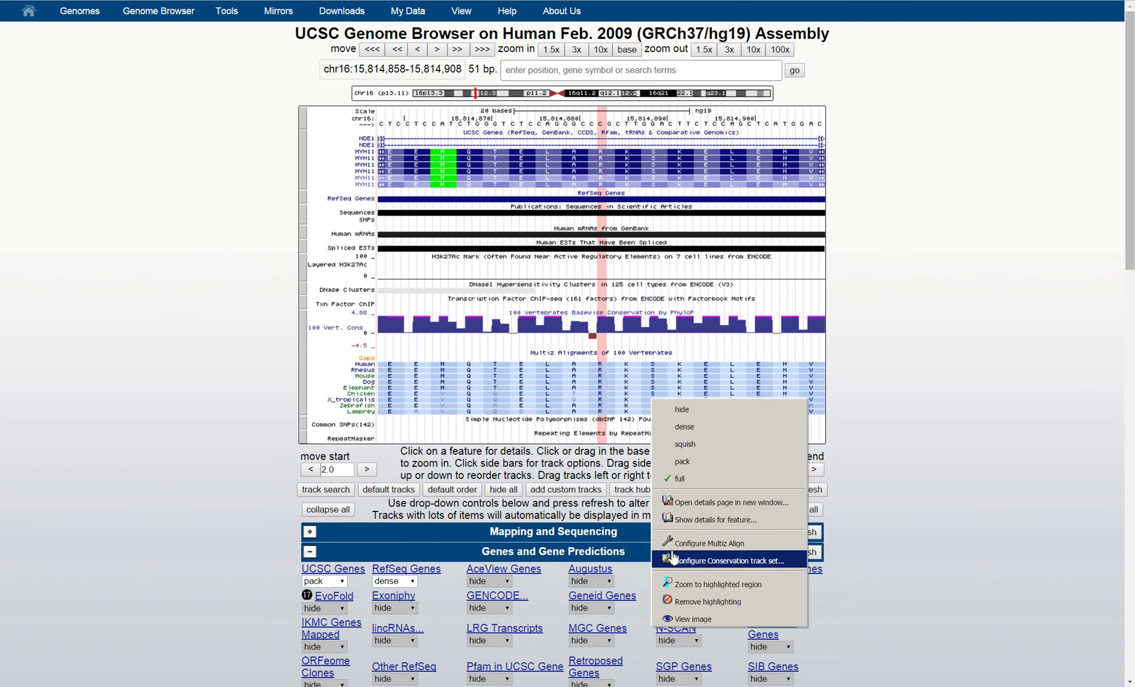
{"action": "right_click", "coordinate": [614, 368]}
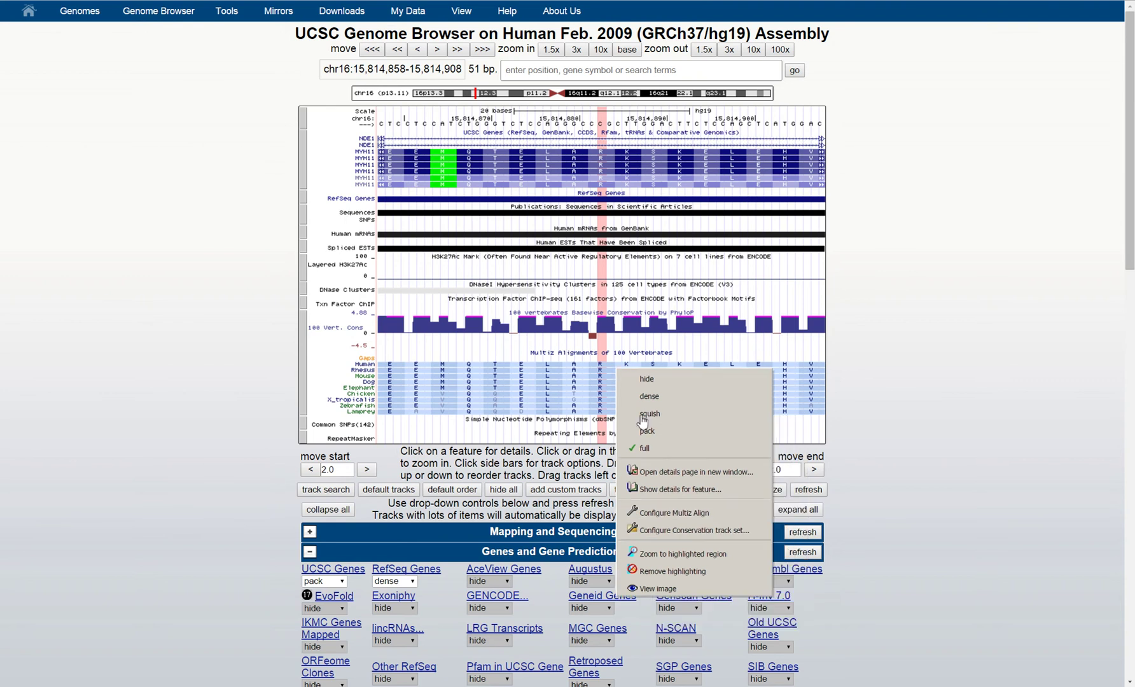
{"action": "left_click", "coordinate": [681, 534]}
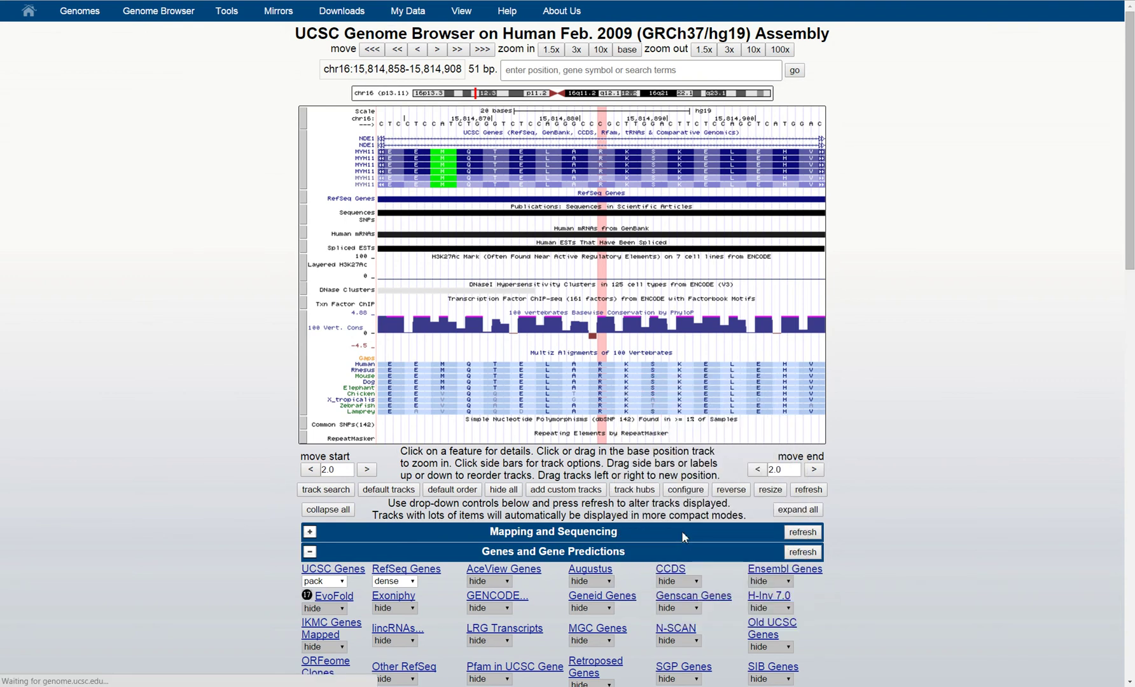
{"action": "scroll", "coordinate": [218, 334], "scroll_direction": "down", "scroll_amount": 8}
{"action": "scroll", "coordinate": [219, 318], "scroll_direction": "up", "scroll_amount": 8}
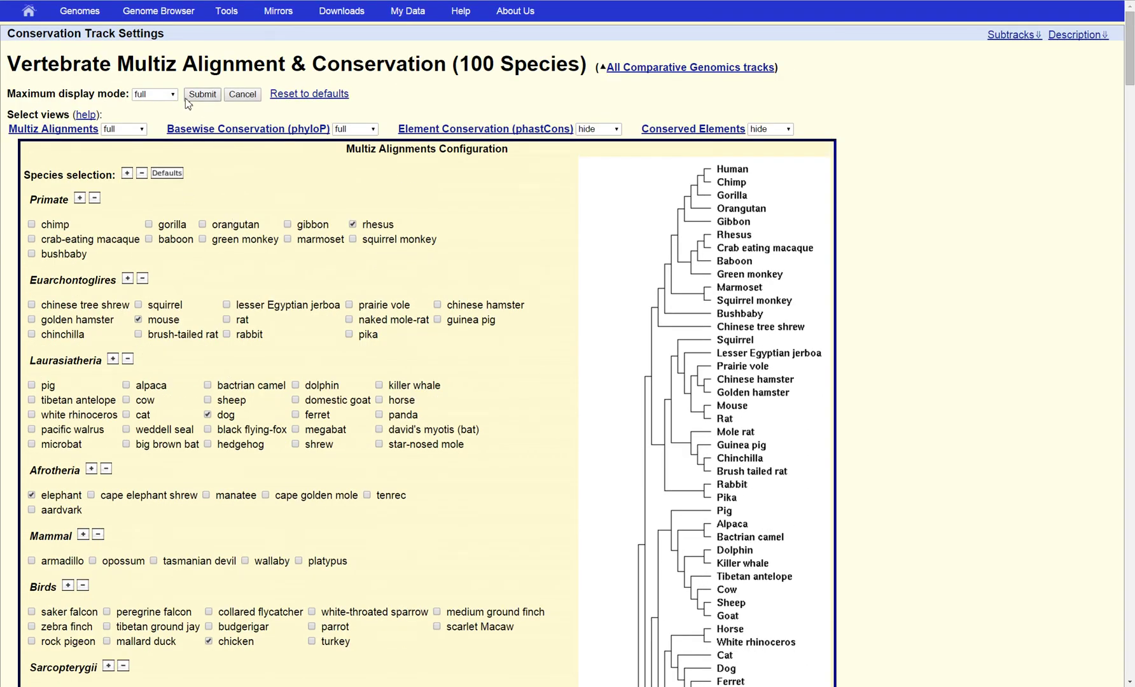
{"action": "left_click", "coordinate": [163, 97]}
{"action": "left_click", "coordinate": [205, 112]}
Step: Enable the display of bases identical to the reference as dots and submit the Conservation track settings
{"action": "scroll", "coordinate": [245, 229], "scroll_direction": "down", "scroll_amount": 10}
{"action": "scroll", "coordinate": [116, 317], "scroll_direction": "up", "scroll_amount": 1}
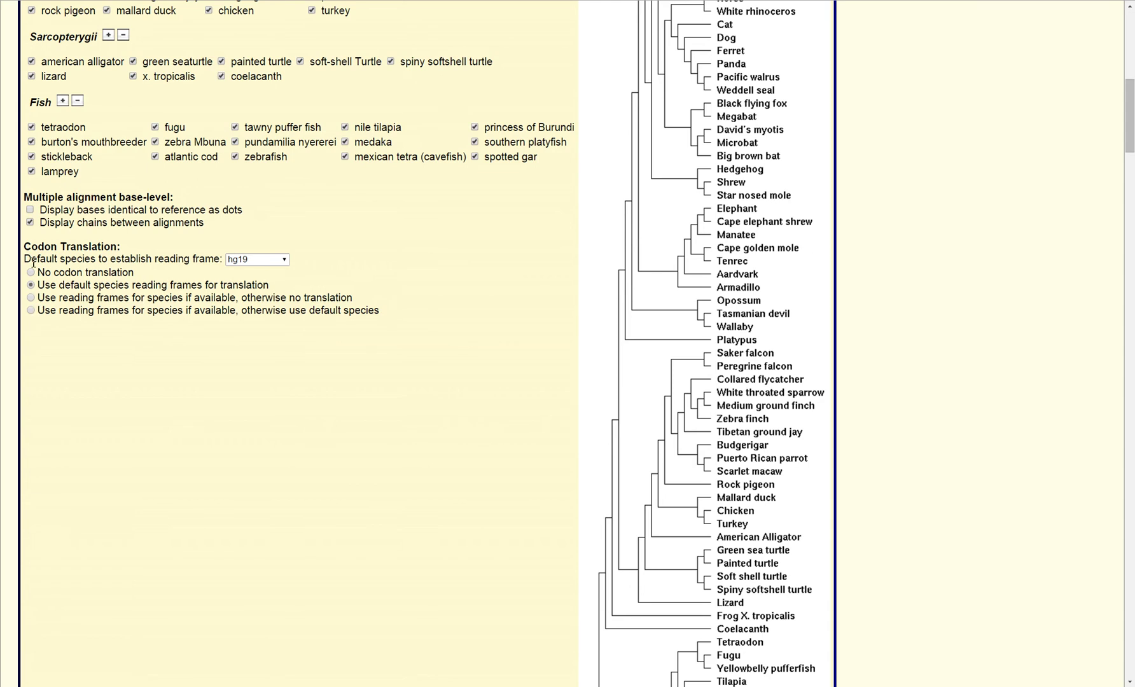
{"action": "left_click", "coordinate": [29, 210]}
{"action": "scroll", "coordinate": [460, 338], "scroll_direction": "down", "scroll_amount": 5}
{"action": "scroll", "coordinate": [349, 250], "scroll_direction": "up", "scroll_amount": 4}
{"action": "scroll", "coordinate": [349, 250], "scroll_direction": "up", "scroll_amount": 10}
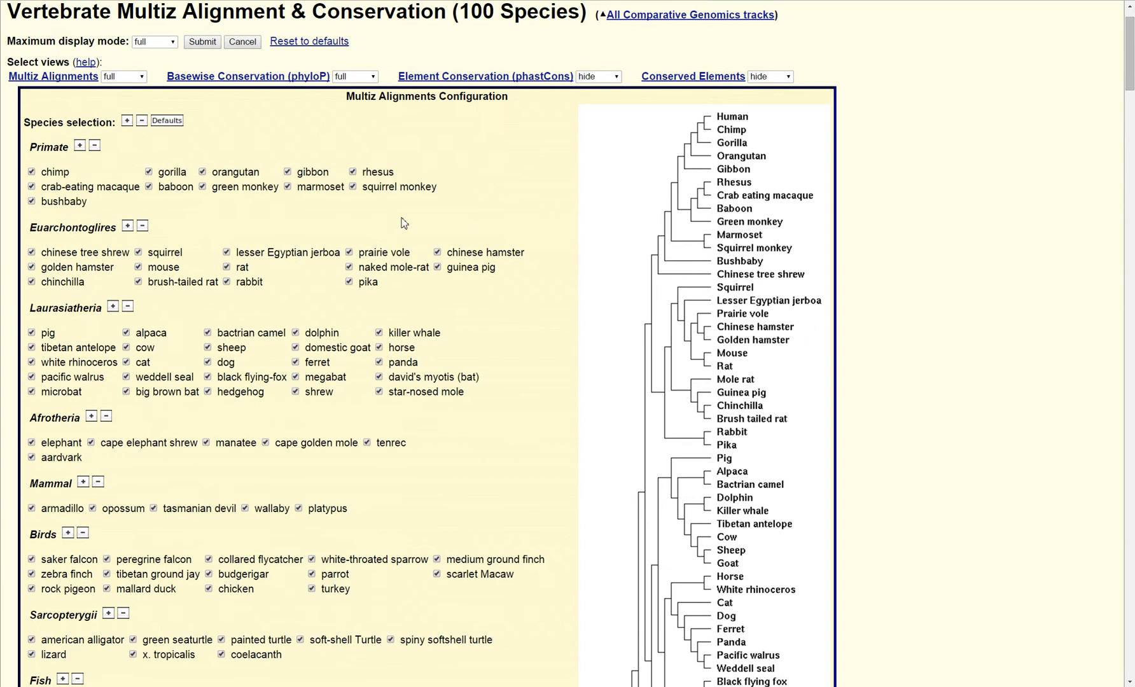
{"action": "left_click", "coordinate": [202, 96]}
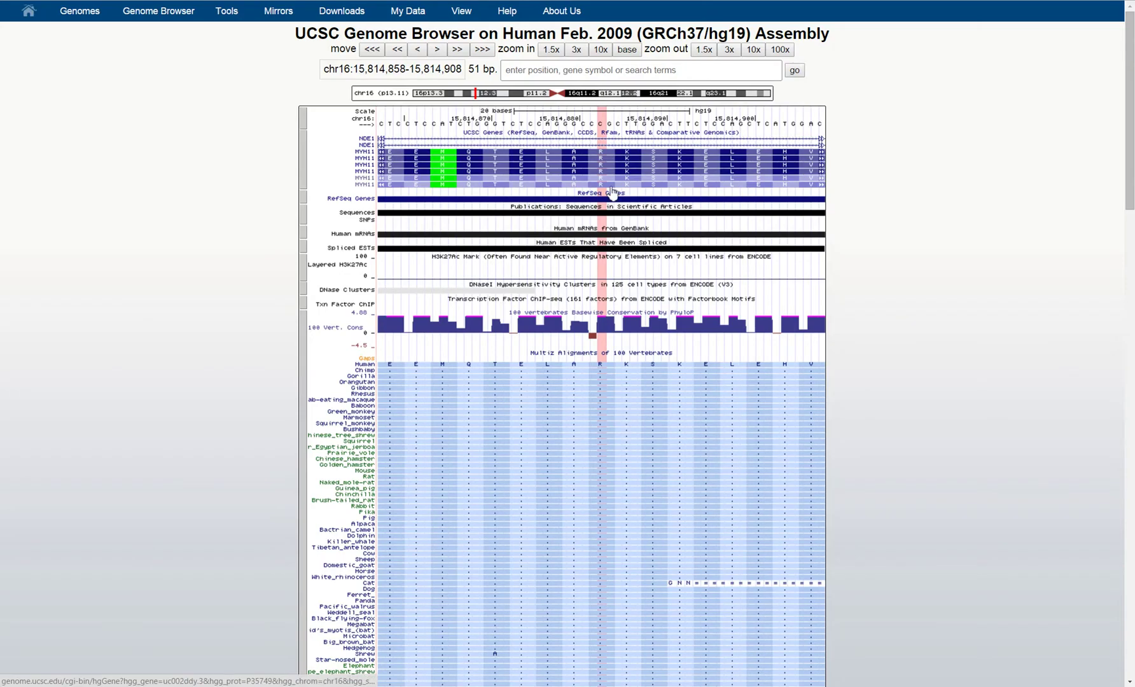
Step: Examine the highlighted variant's residue across all species in the 100-vertebrate Multiz alignment
{"action": "scroll", "coordinate": [612, 373], "scroll_direction": "down", "scroll_amount": 1}
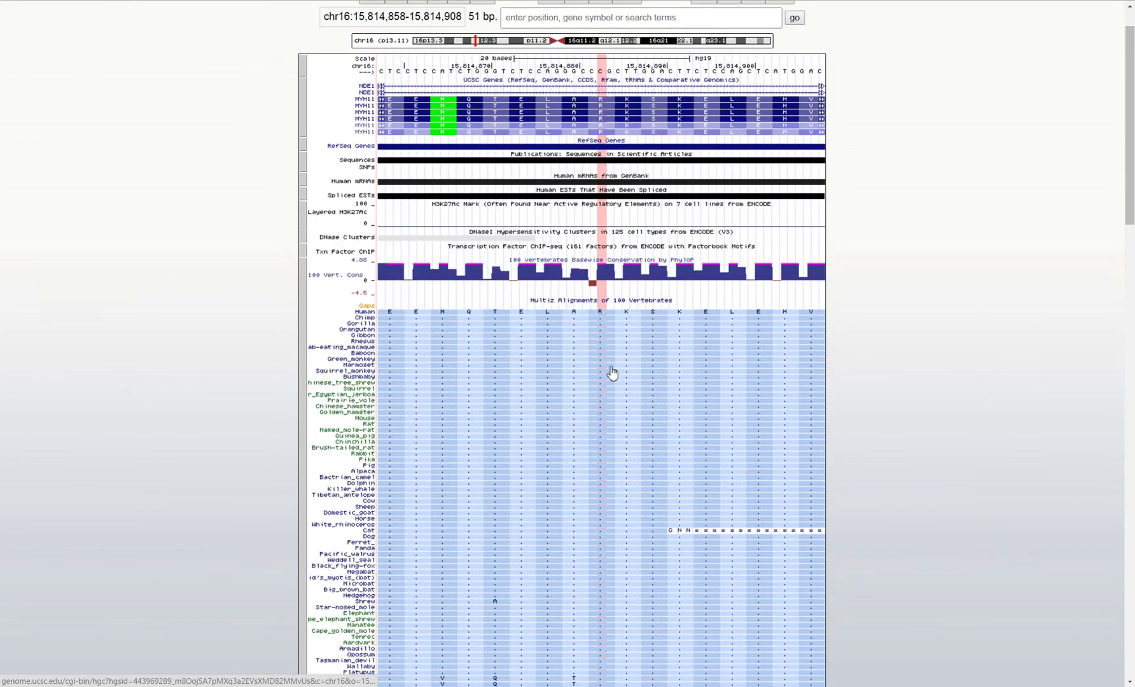
{"action": "scroll", "coordinate": [612, 374], "scroll_direction": "down", "scroll_amount": 6}
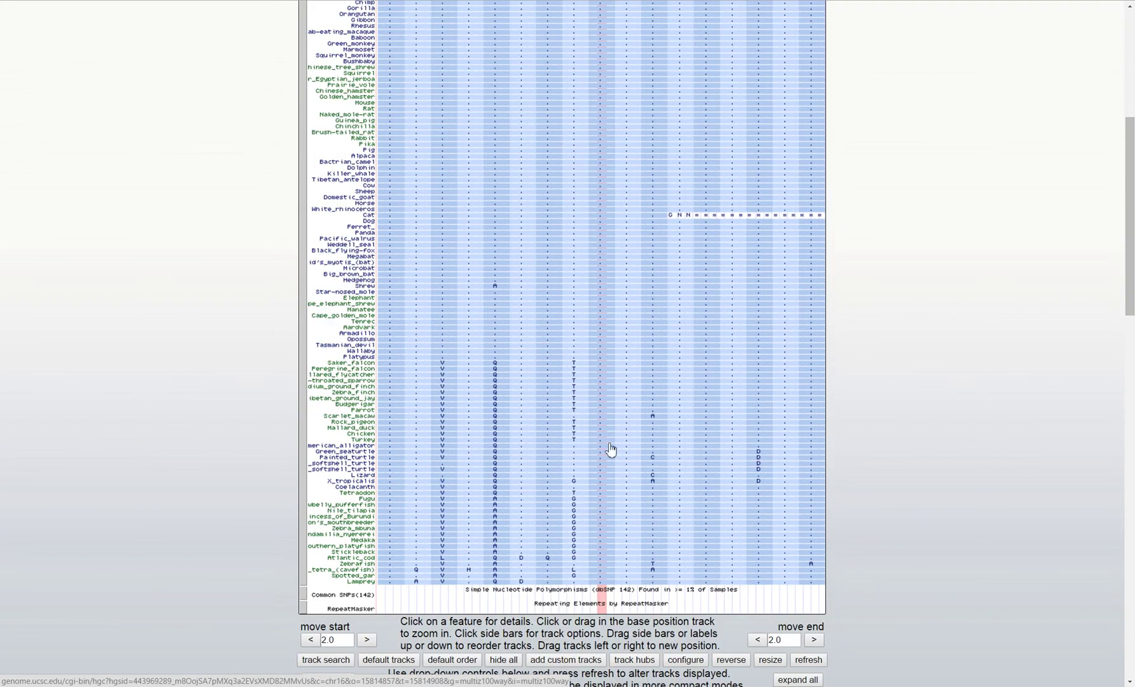
{"action": "scroll", "coordinate": [602, 575], "scroll_direction": "up", "scroll_amount": 3}
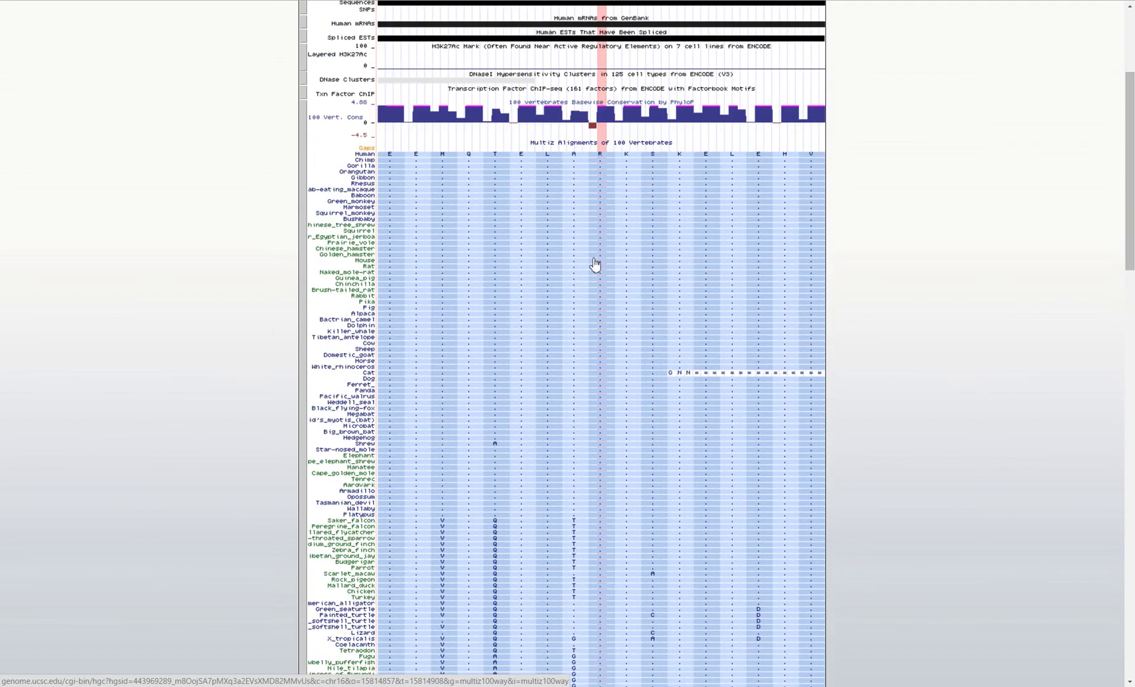
{"action": "scroll", "coordinate": [620, 406], "scroll_direction": "down", "scroll_amount": 5}
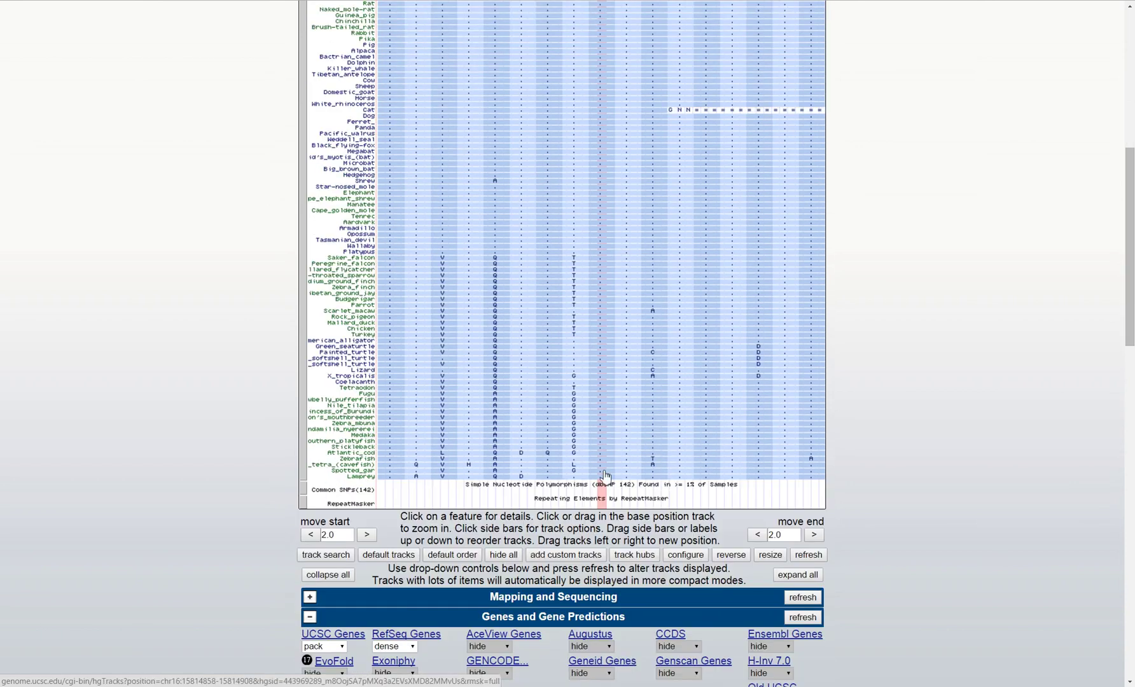
{"action": "scroll", "coordinate": [598, 410], "scroll_direction": "up", "scroll_amount": 6}
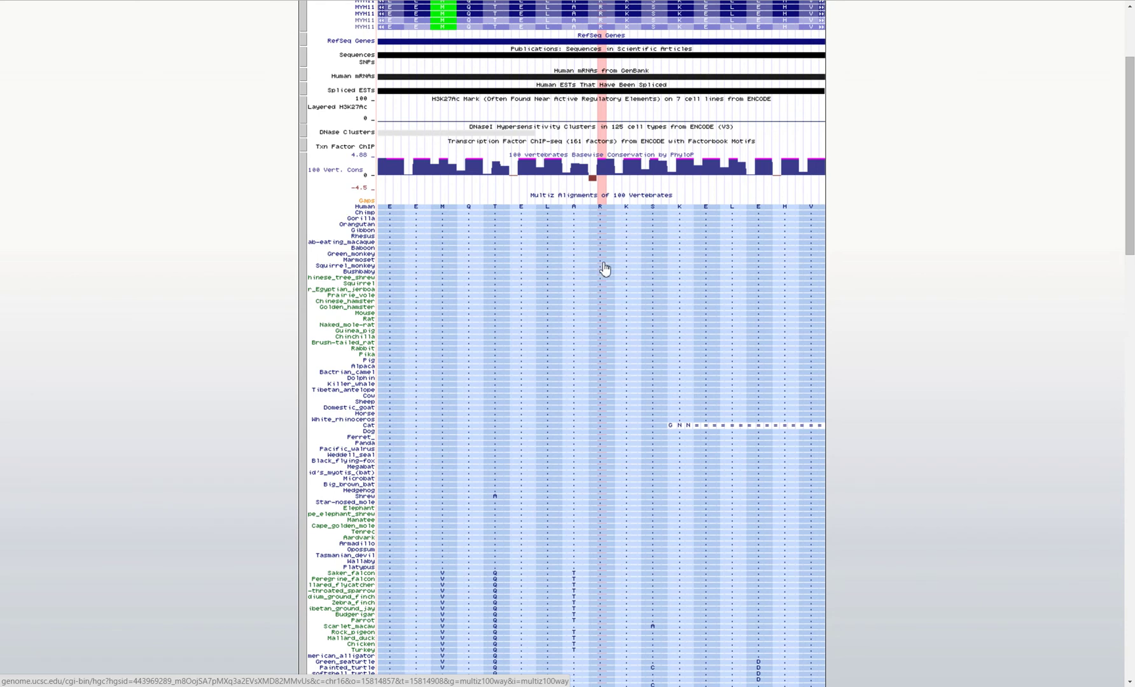
{"action": "scroll", "coordinate": [601, 275], "scroll_direction": "down", "scroll_amount": 4}
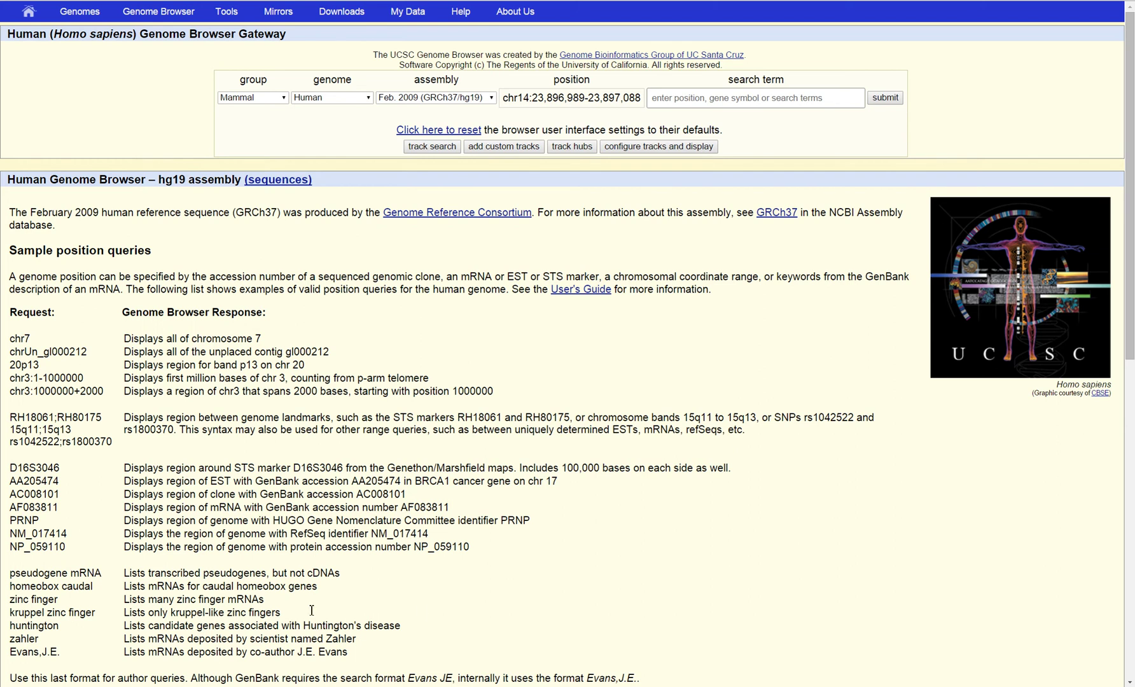
Step: Switch to the Mutalyzer Position Converter and copy the genomic position 23897039 from the chromosomal variant
{"action": "mouse_move", "coordinate": [472, 686]}
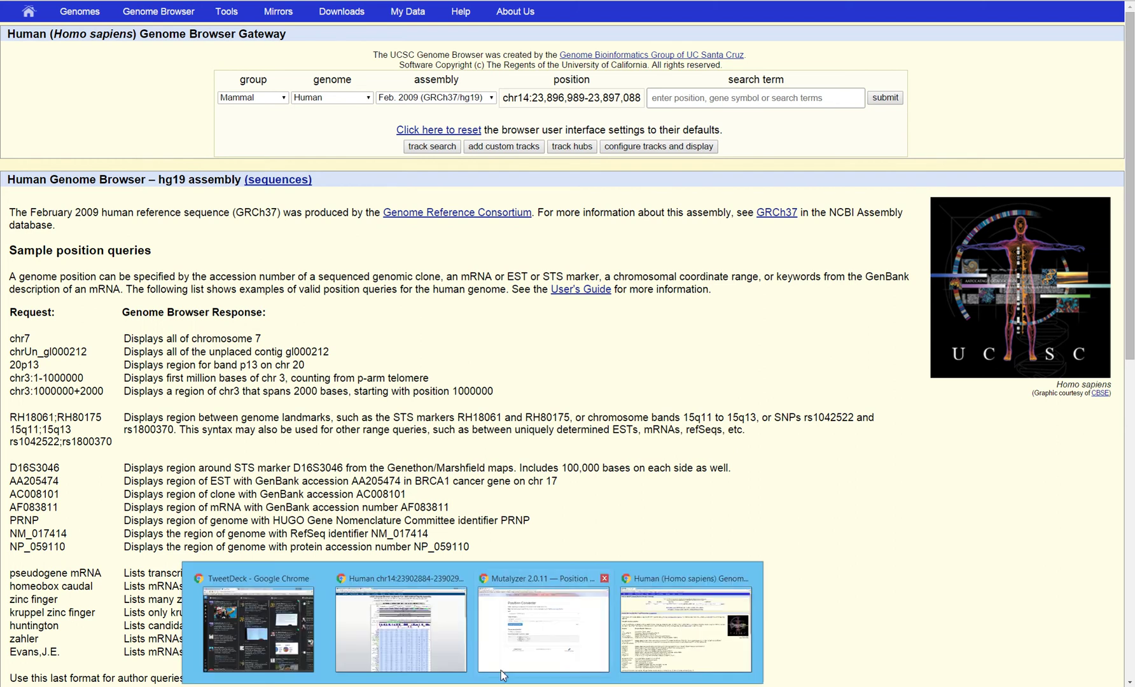
{"action": "left_click", "coordinate": [509, 645]}
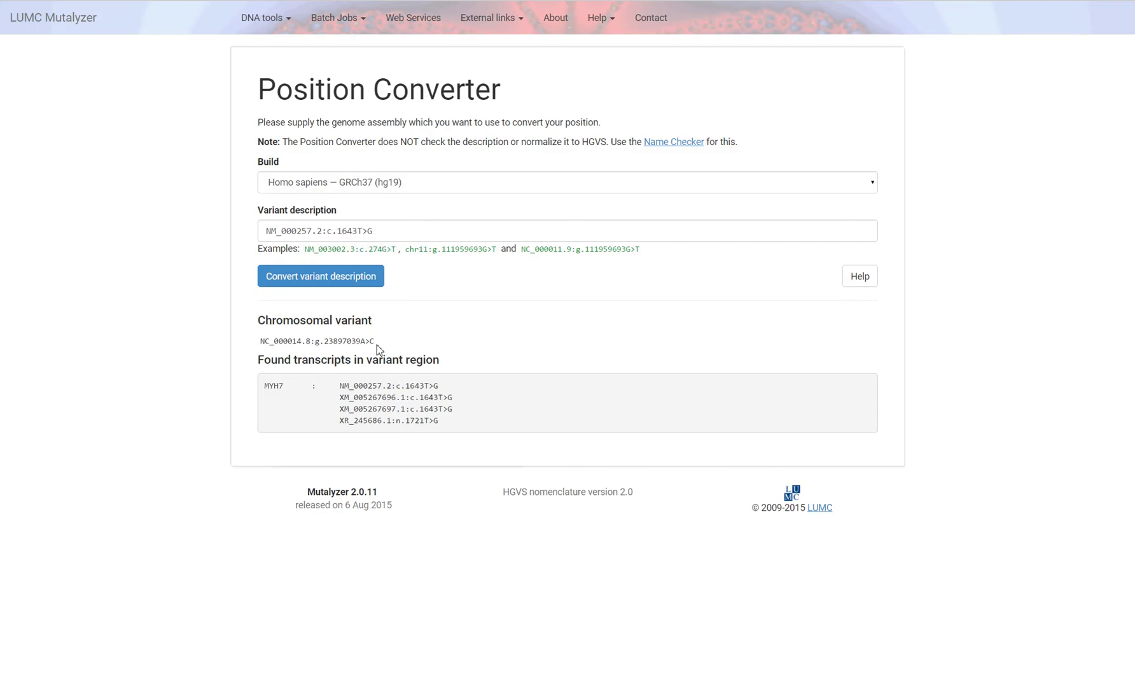
{"action": "left_click_drag", "start_coordinate": [362, 341], "coordinate": [325, 341]}
{"action": "right_click", "coordinate": [342, 340]}
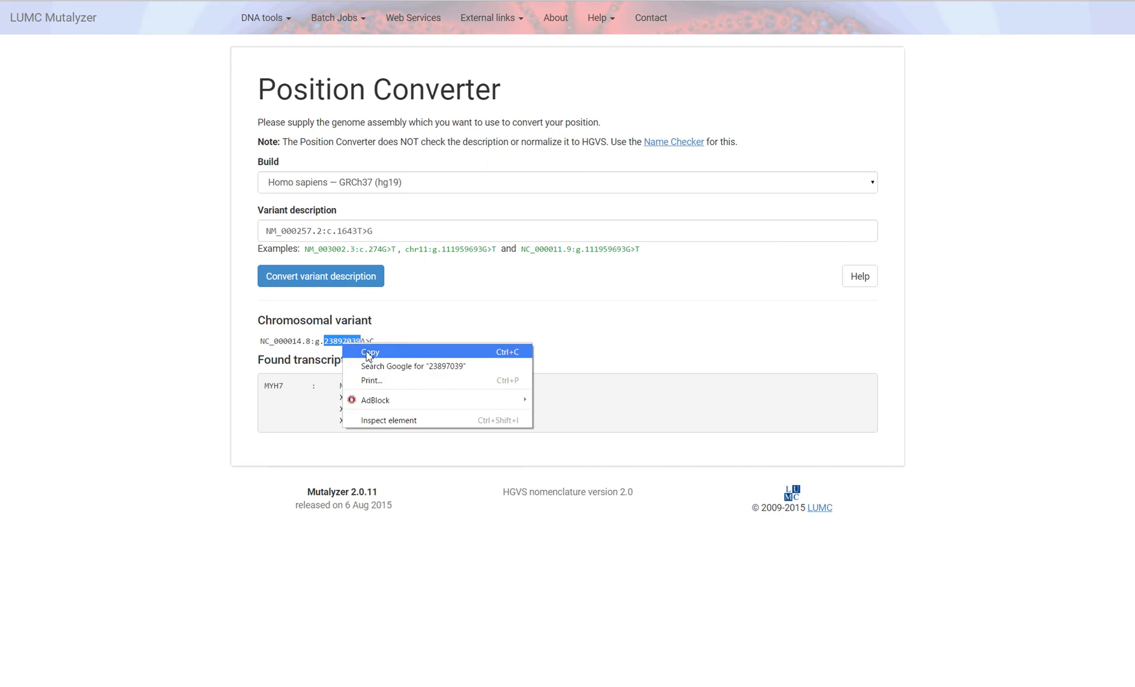
{"action": "left_click", "coordinate": [366, 353]}
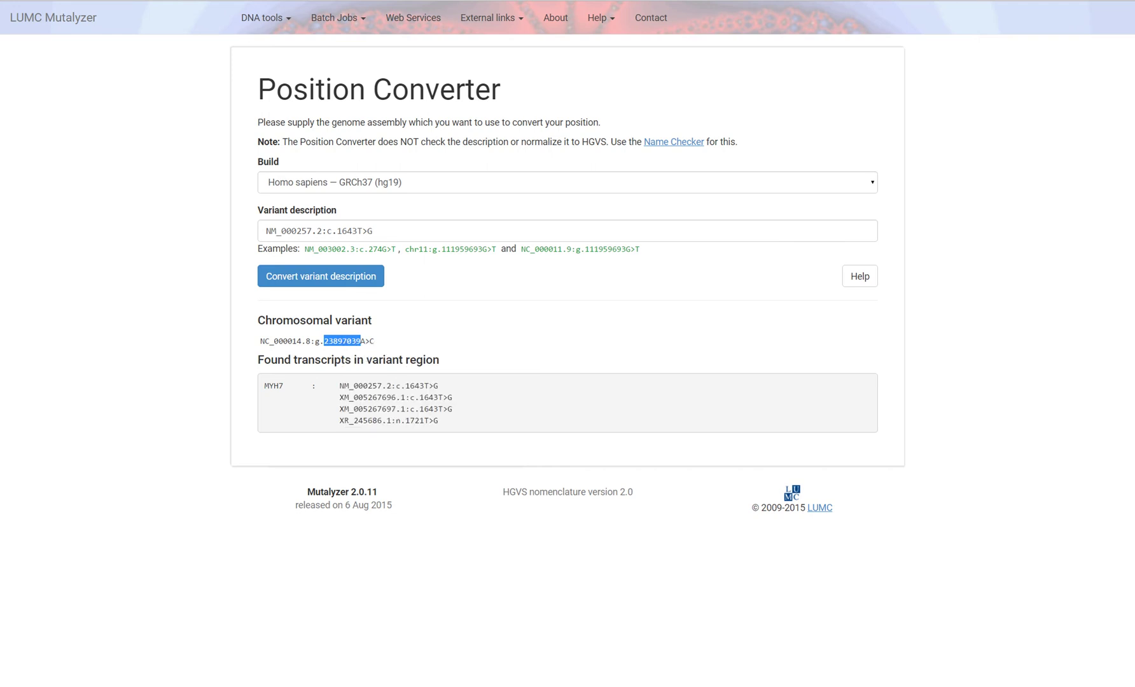
Step: Return to the UCSC Genome Browser Gateway and search the human hg19 assembly for chr14:23897039
{"action": "key", "text": "ctrl+Tab"}
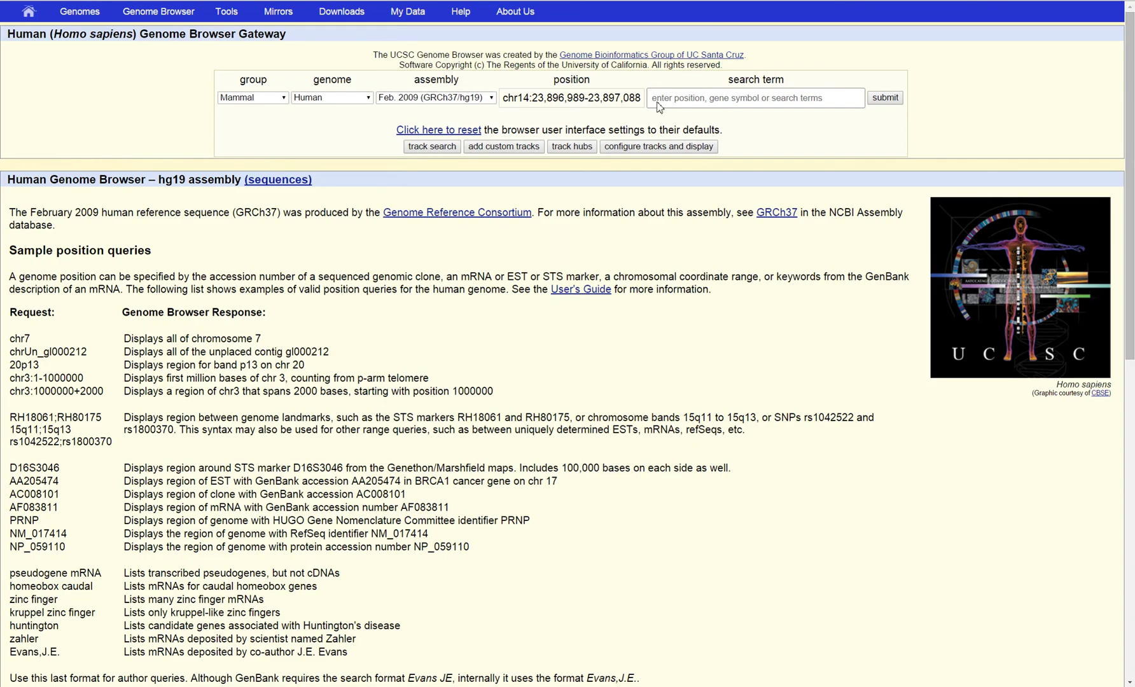
{"action": "left_click", "coordinate": [685, 98]}
{"action": "type", "text": "ch"}
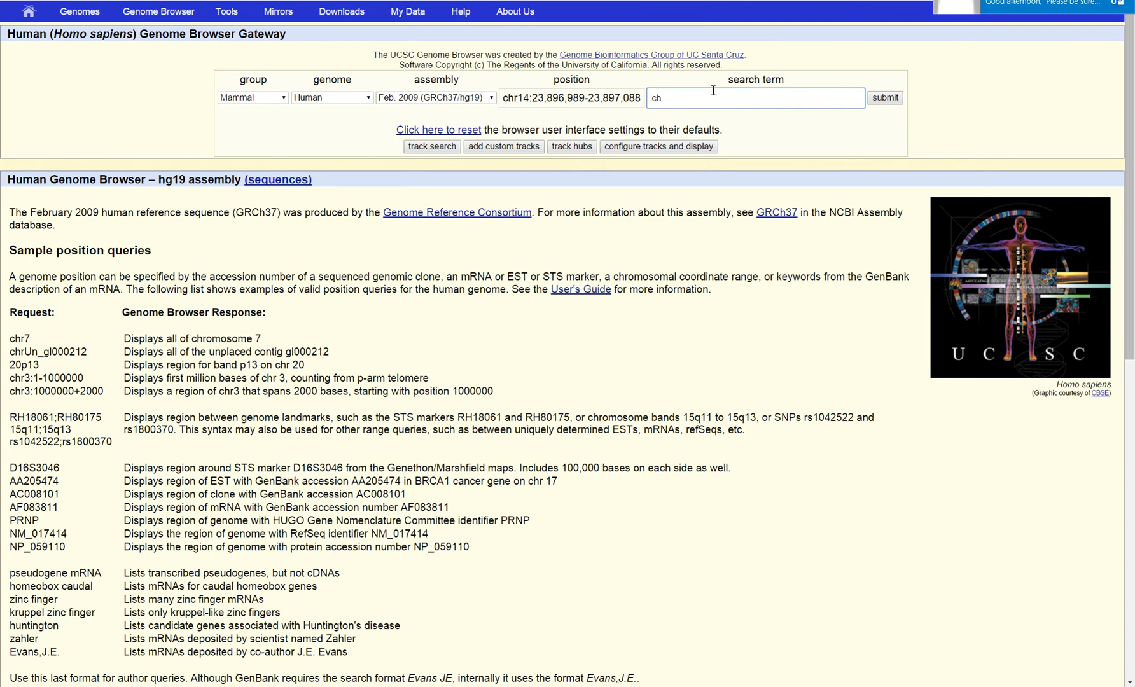
{"action": "type", "text": "14"}
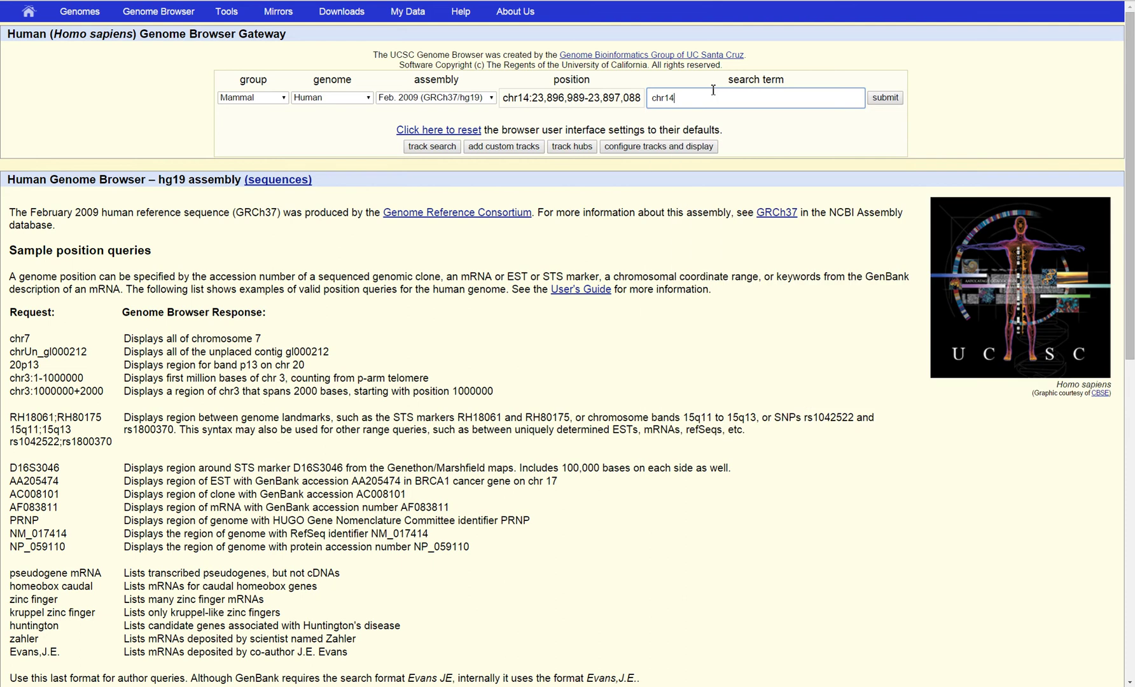
{"action": "type", "text": ":23897039"}
{"action": "left_click", "coordinate": [886, 98]}
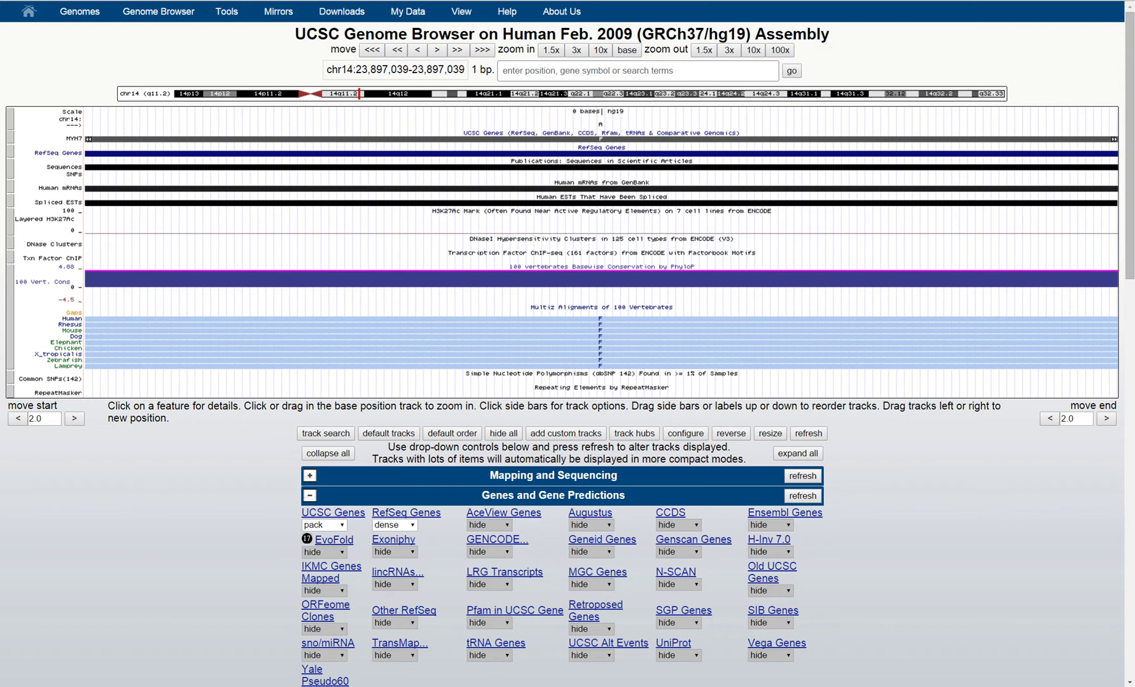
Step: Change the chr14 view around position 23897039 to the base-level zoom
{"action": "mouse_move", "coordinate": [471, 681]}
{"action": "left_click", "coordinate": [520, 641]}
{"action": "left_click", "coordinate": [638, 51]}
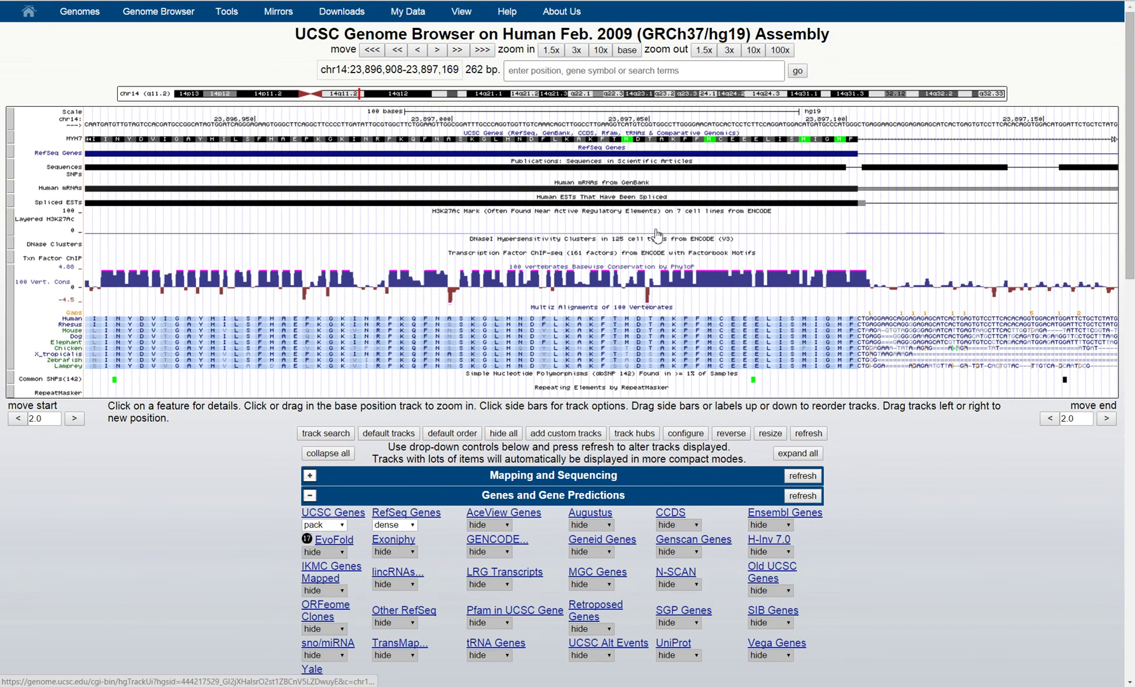
Step: Configure the Conservation track set to show all species with bases identical to the reference as dots, and submit the settings
{"action": "right_click", "coordinate": [607, 354]}
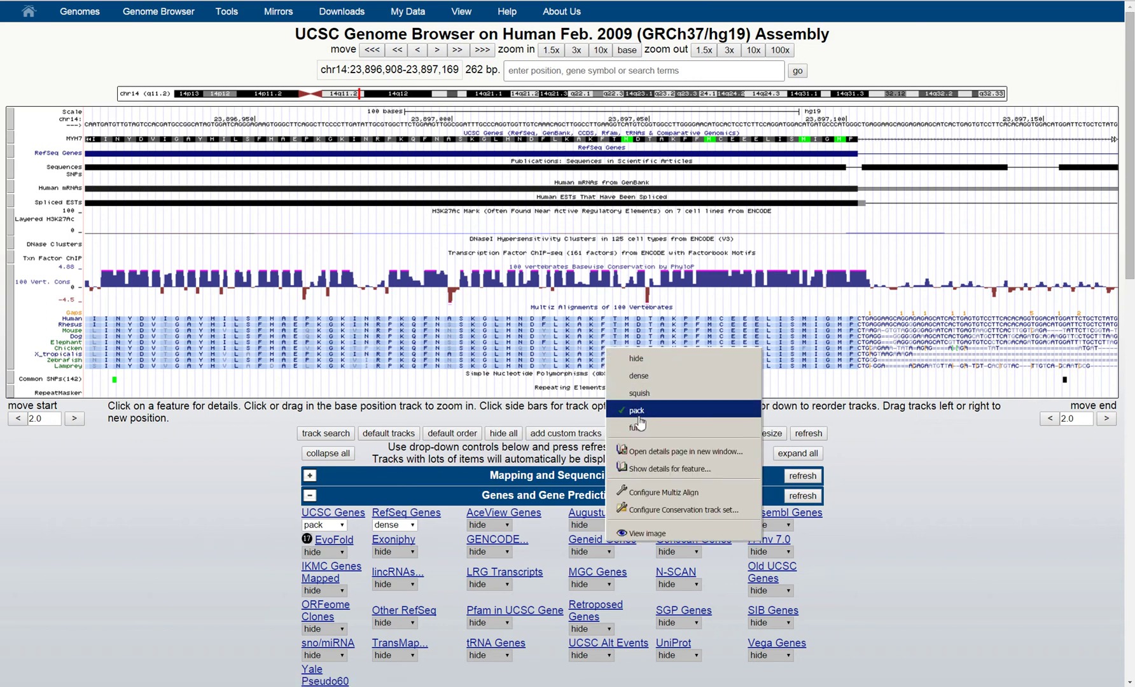
{"action": "left_click", "coordinate": [678, 514]}
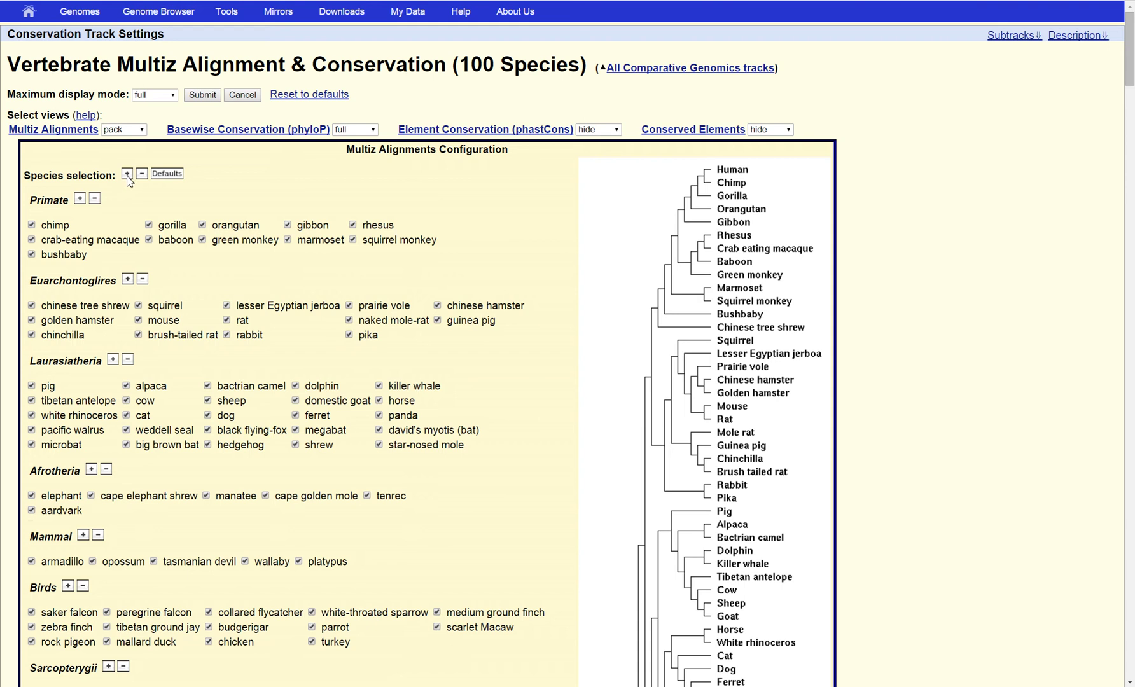
{"action": "scroll", "coordinate": [360, 179], "scroll_direction": "down", "scroll_amount": 8}
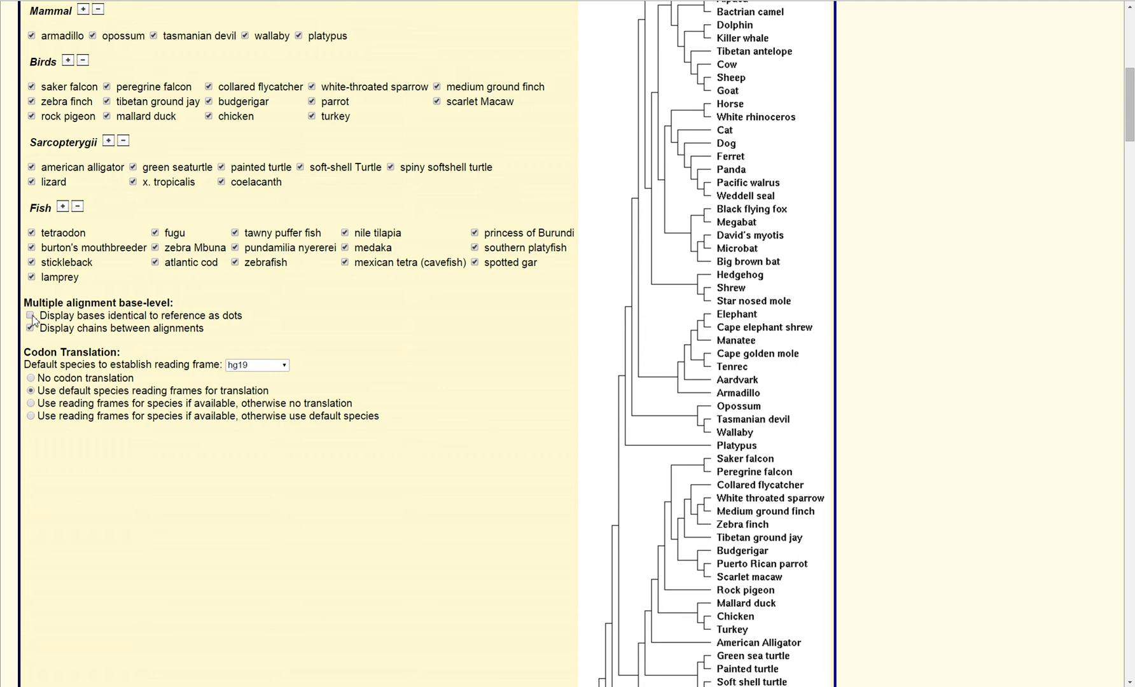
{"action": "scroll", "coordinate": [288, 342], "scroll_direction": "up", "scroll_amount": 8}
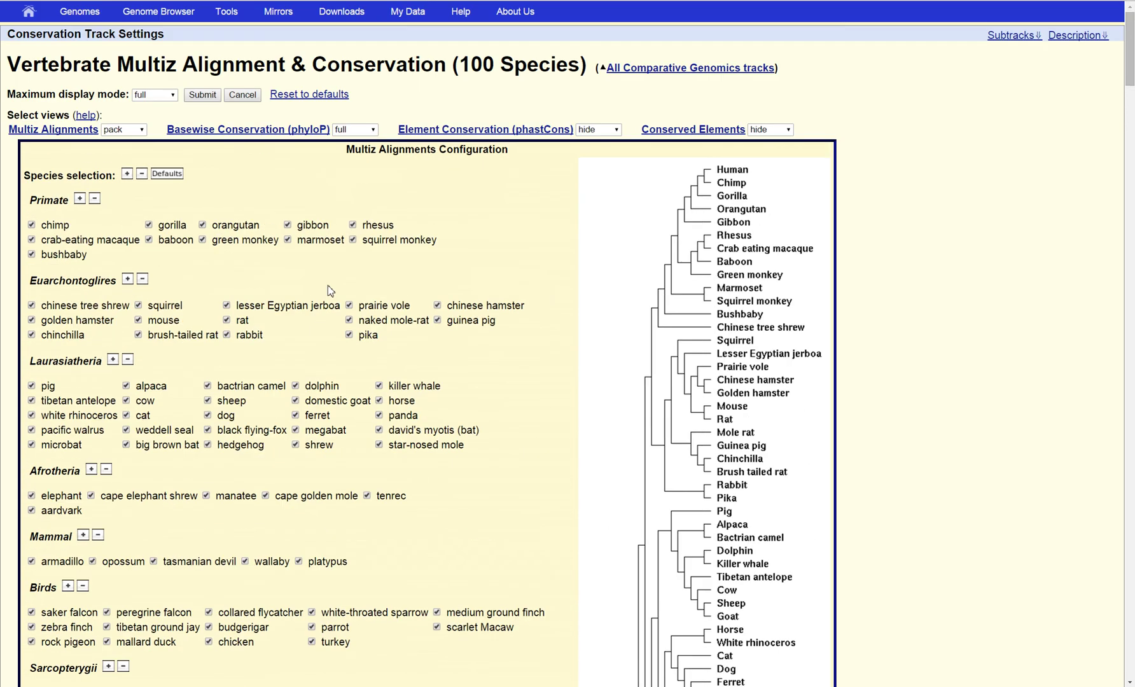
{"action": "left_click", "coordinate": [205, 97]}
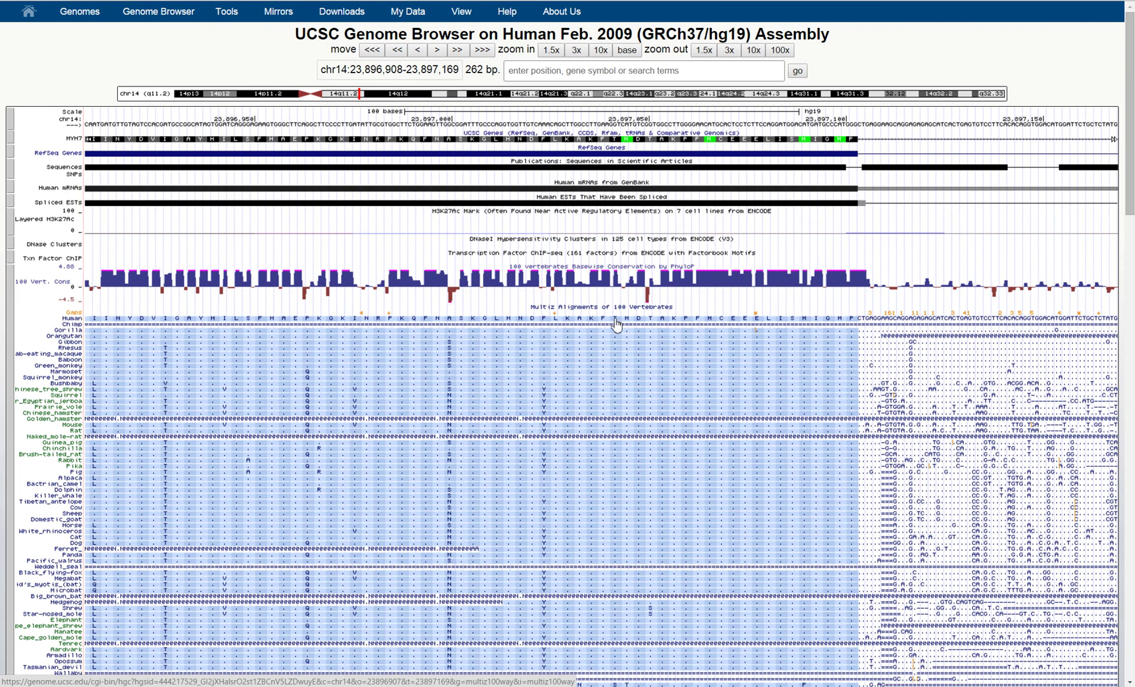
Step: Examine the MYH7 residue near the variant position across all species in the Multiz alignment
{"action": "scroll", "coordinate": [607, 309], "scroll_direction": "down", "scroll_amount": 3}
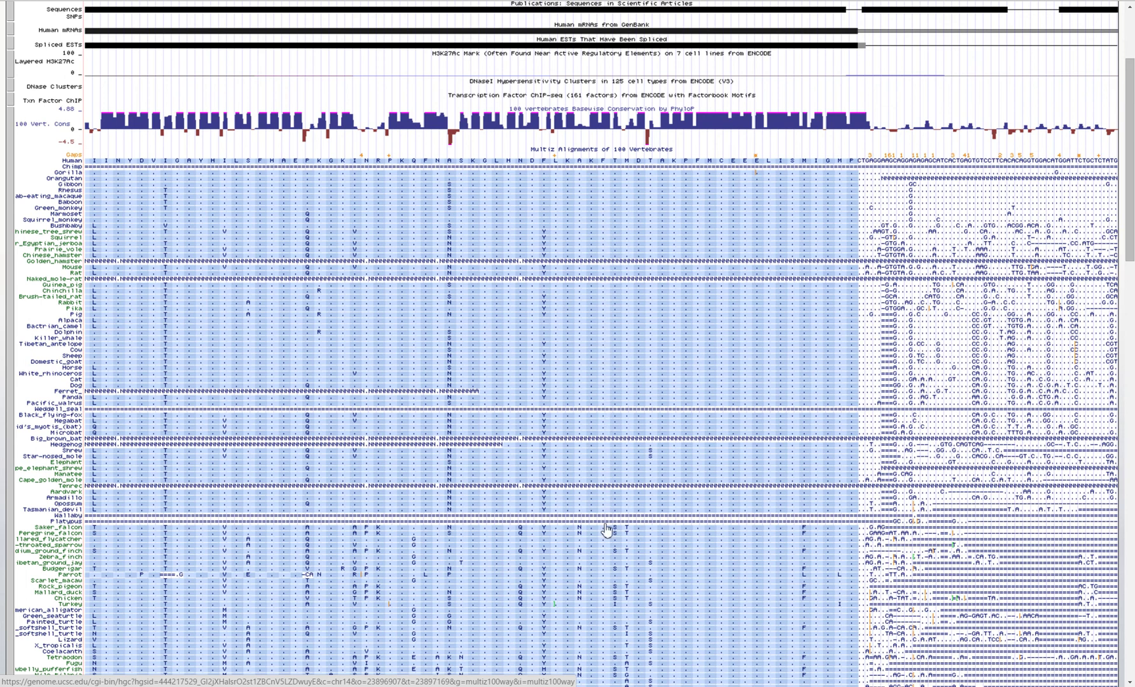
{"action": "scroll", "coordinate": [606, 550], "scroll_direction": "down", "scroll_amount": 1}
{"action": "scroll", "coordinate": [606, 550], "scroll_direction": "down", "scroll_amount": 2}
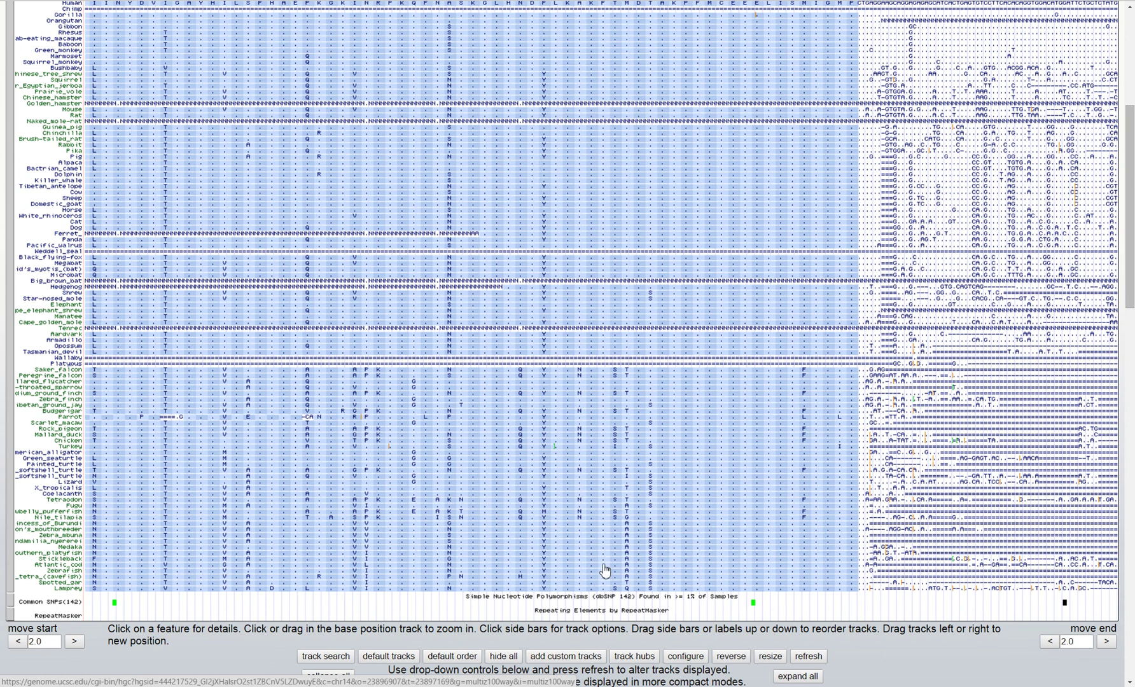
{"action": "scroll", "coordinate": [604, 568], "scroll_direction": "up", "scroll_amount": 1}
{"action": "scroll", "coordinate": [604, 566], "scroll_direction": "up", "scroll_amount": 1}
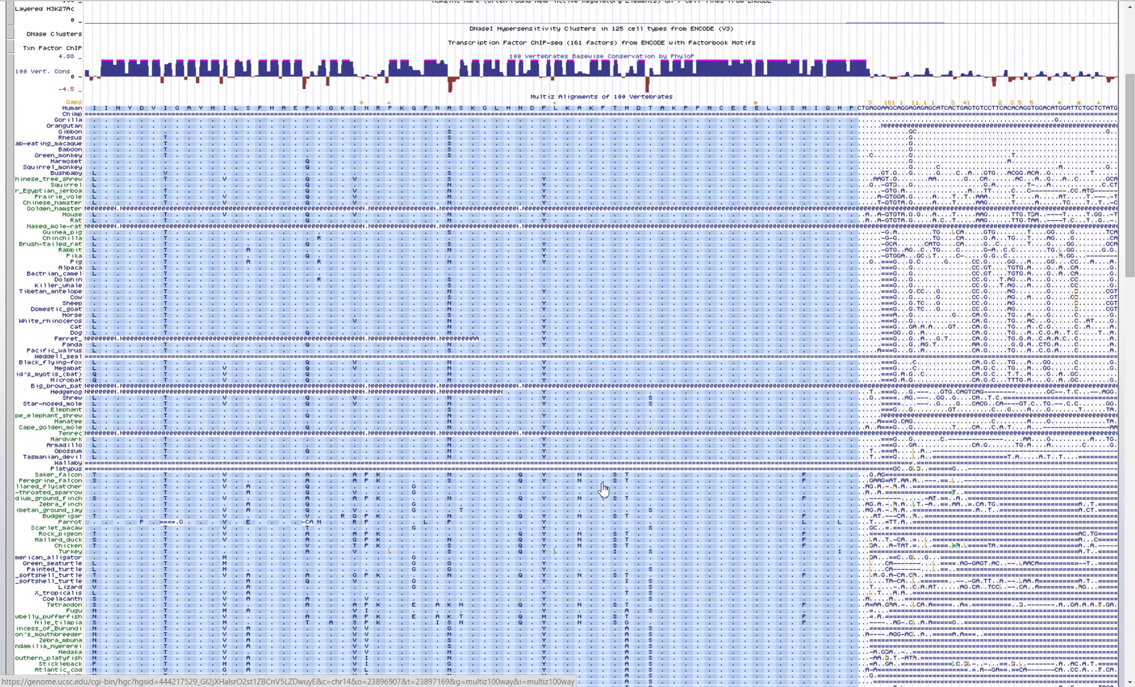
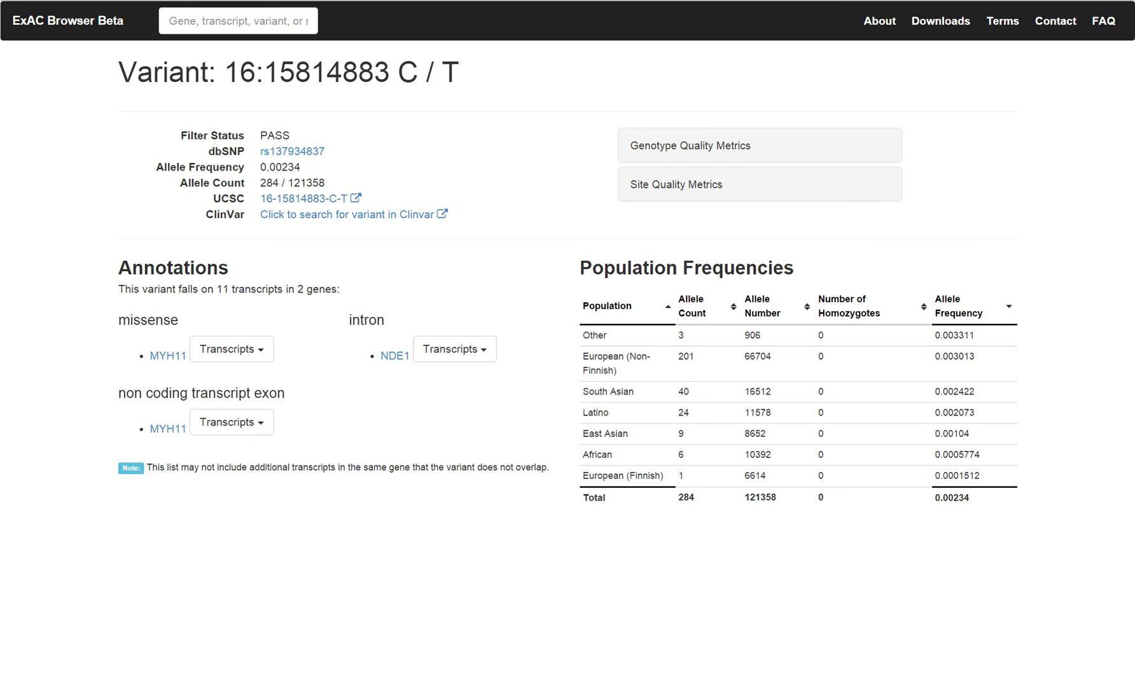
{"action": "left_click", "coordinate": [305, 199]}
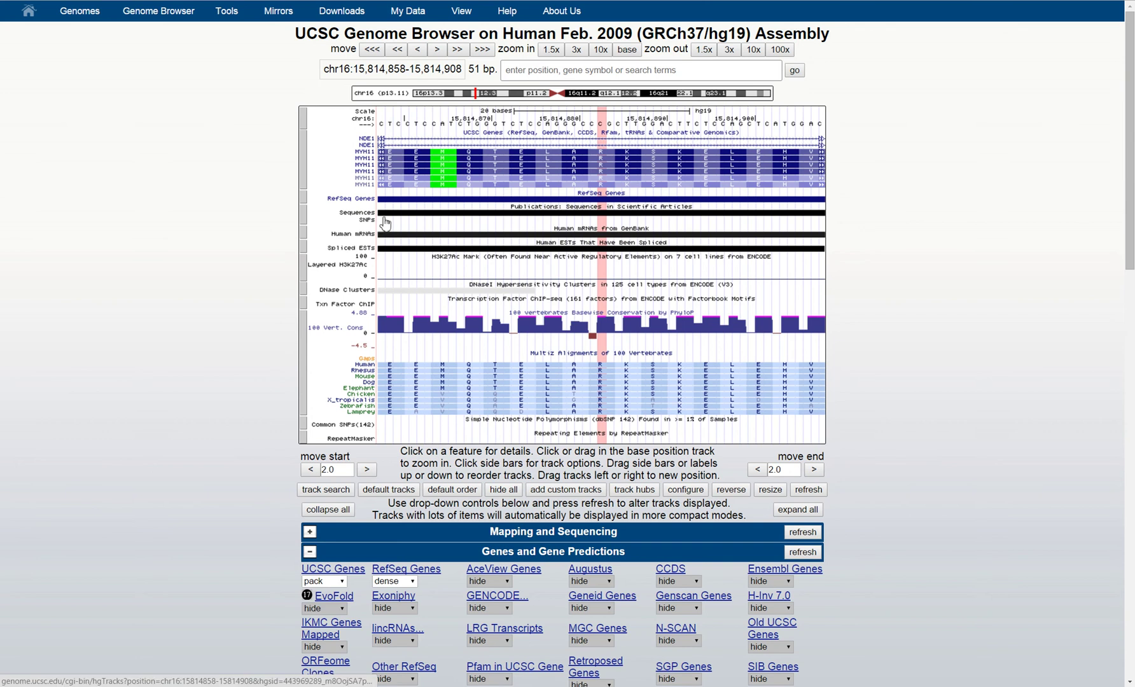
{"action": "right_click", "coordinate": [581, 400]}
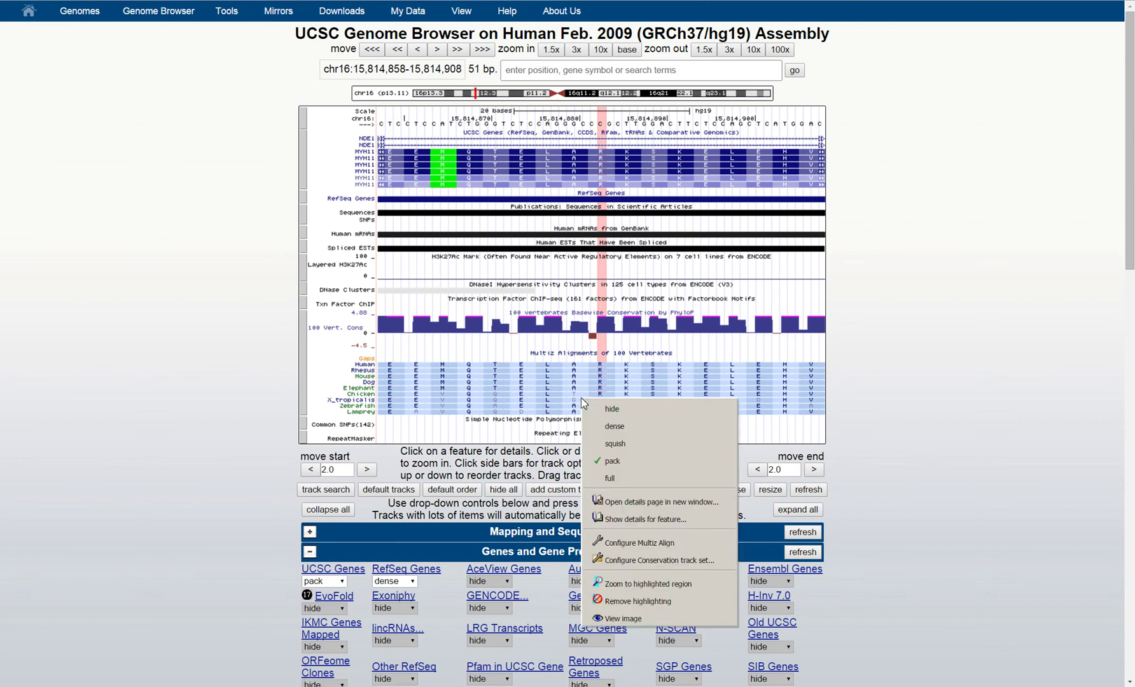
{"action": "left_click", "coordinate": [621, 479]}
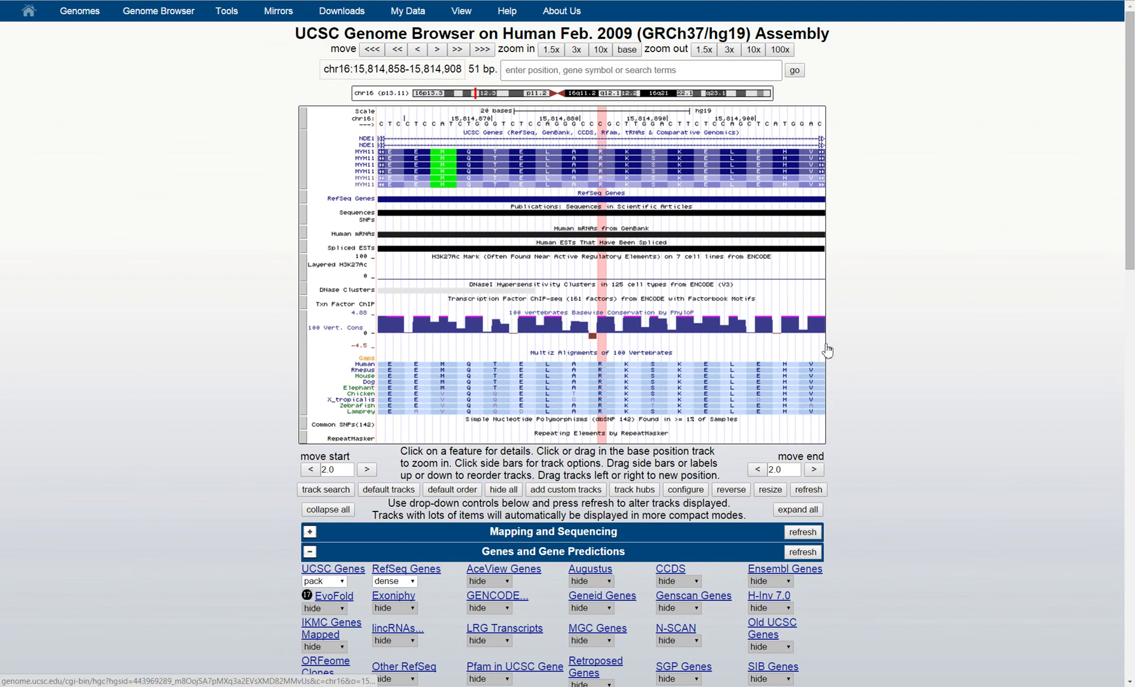
Step: Open the Conservation track set configuration and select every species for the full-display Multiz alignment
{"action": "right_click", "coordinate": [652, 398]}
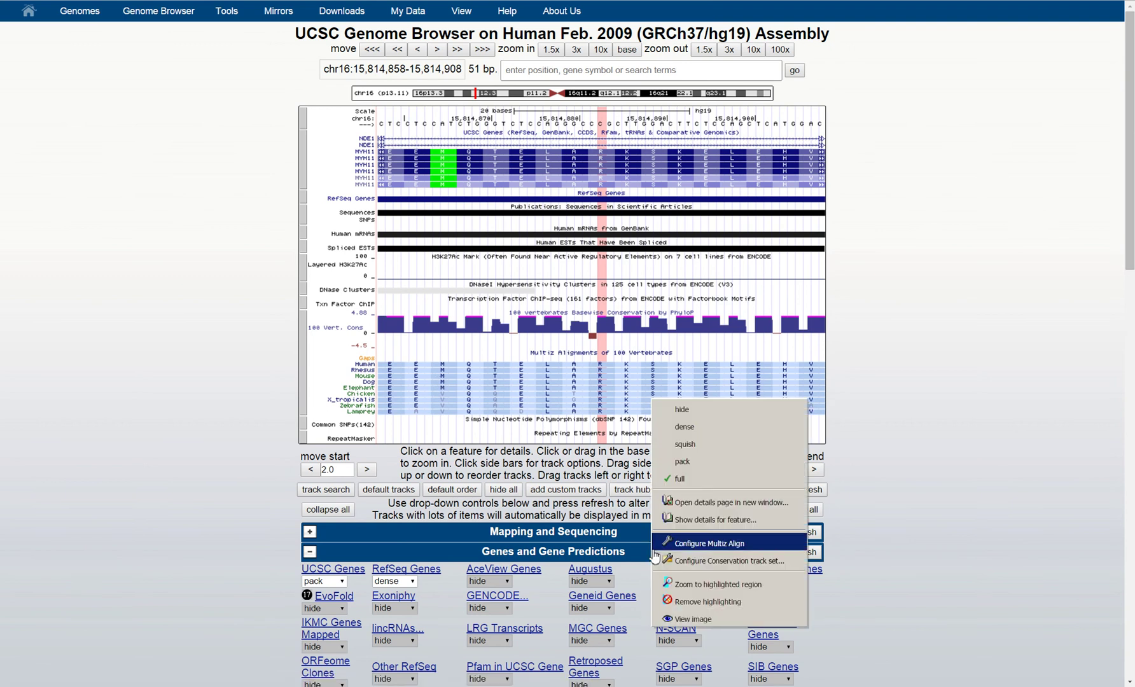
{"action": "right_click", "coordinate": [616, 367]}
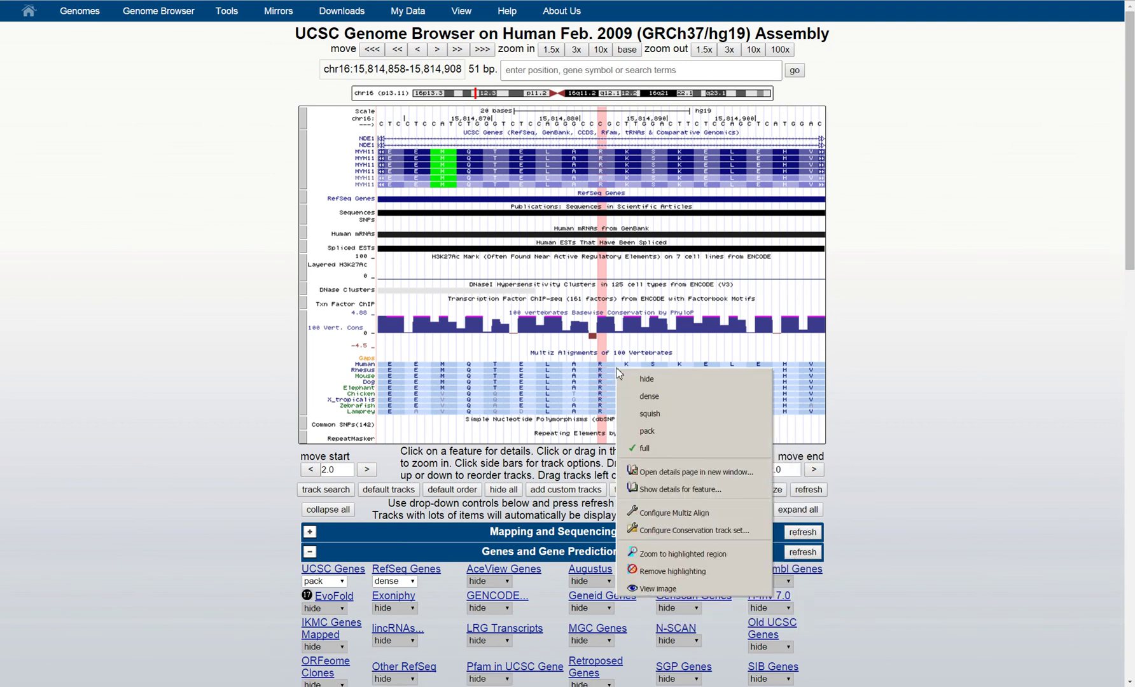
{"action": "left_click", "coordinate": [681, 533]}
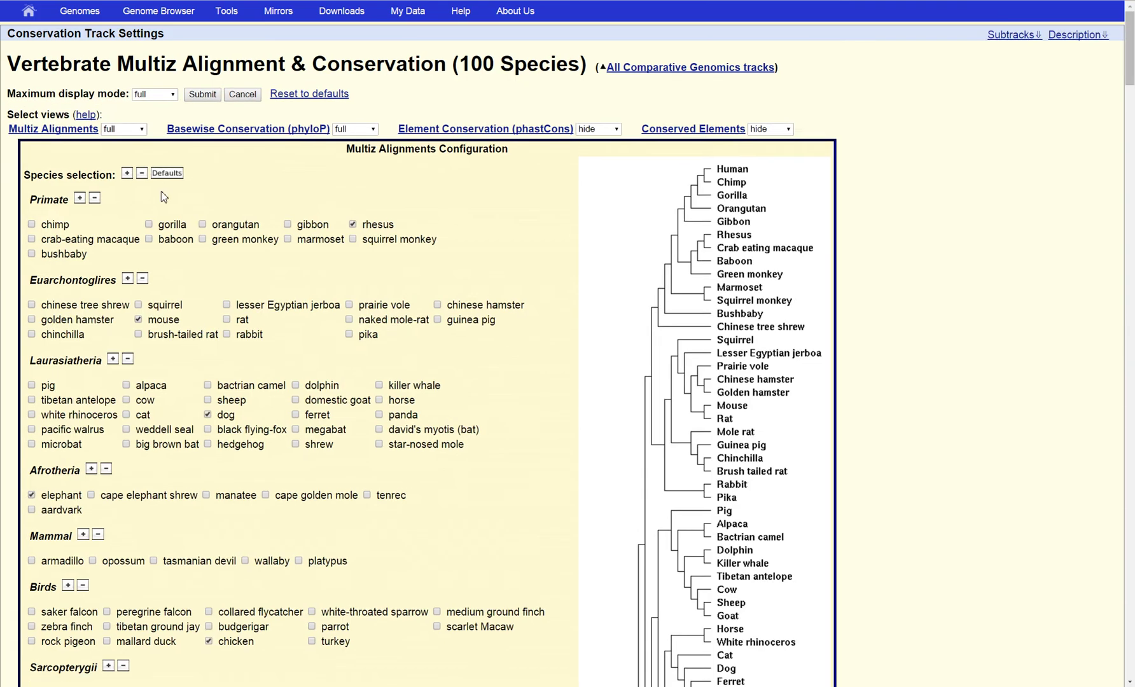
{"action": "scroll", "coordinate": [219, 333], "scroll_direction": "down", "scroll_amount": 7}
{"action": "scroll", "coordinate": [219, 333], "scroll_direction": "up", "scroll_amount": 7}
{"action": "left_click", "coordinate": [162, 95]}
{"action": "left_click", "coordinate": [208, 116]}
Step: Enable displaying bases identical to the reference as dots and submit the Conservation track settings
{"action": "scroll", "coordinate": [214, 188], "scroll_direction": "down", "scroll_amount": 10}
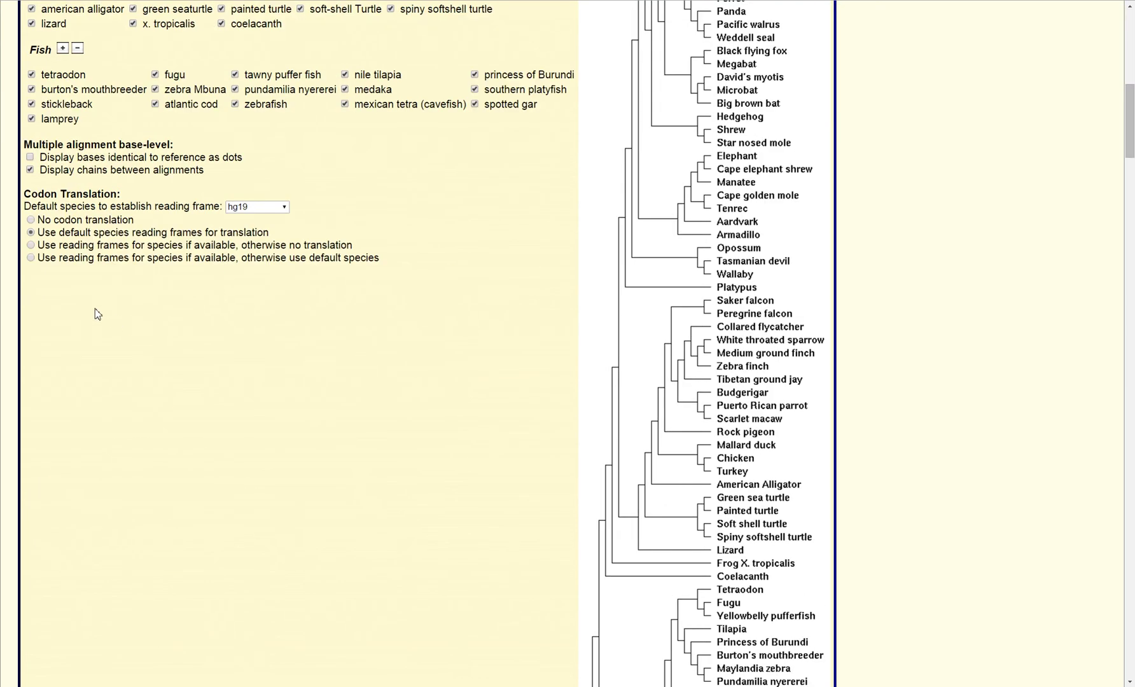
{"action": "scroll", "coordinate": [96, 311], "scroll_direction": "up", "scroll_amount": 1}
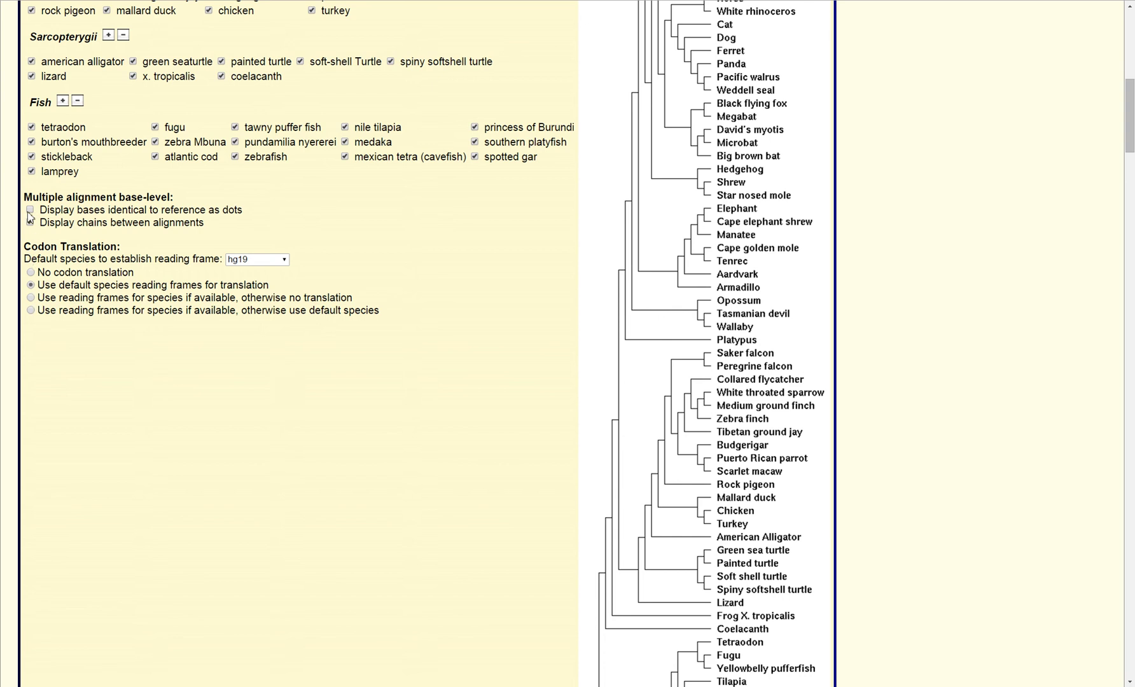
{"action": "scroll", "coordinate": [384, 391], "scroll_direction": "down", "scroll_amount": 5}
{"action": "scroll", "coordinate": [295, 414], "scroll_direction": "up", "scroll_amount": 15}
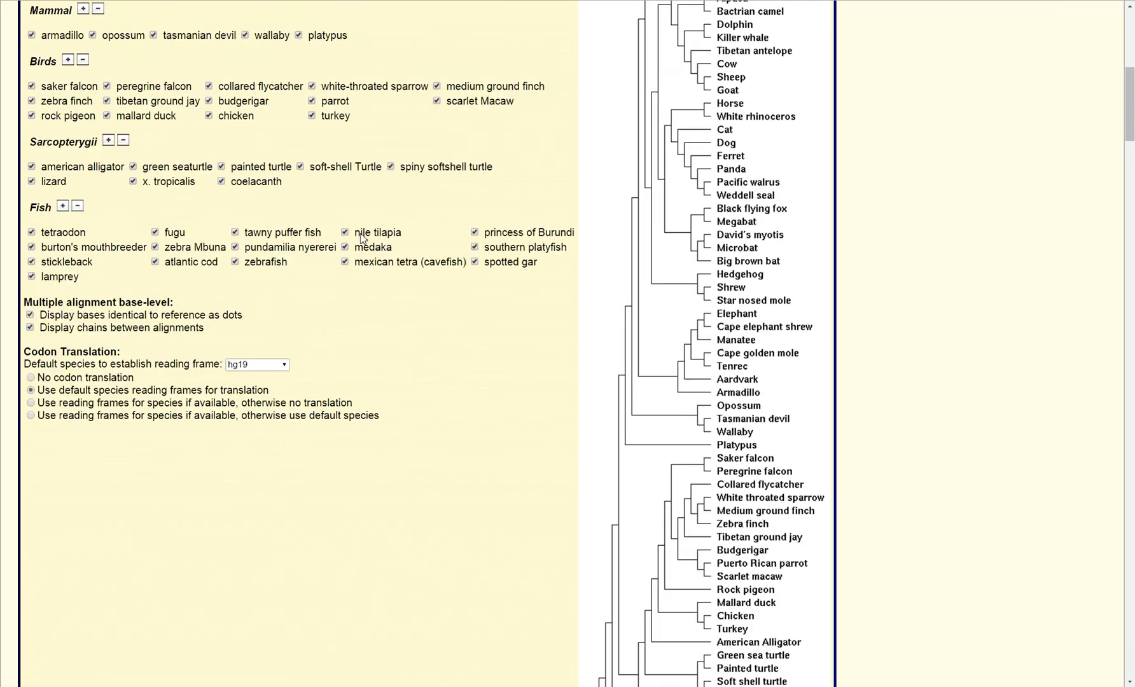
{"action": "left_click", "coordinate": [203, 96]}
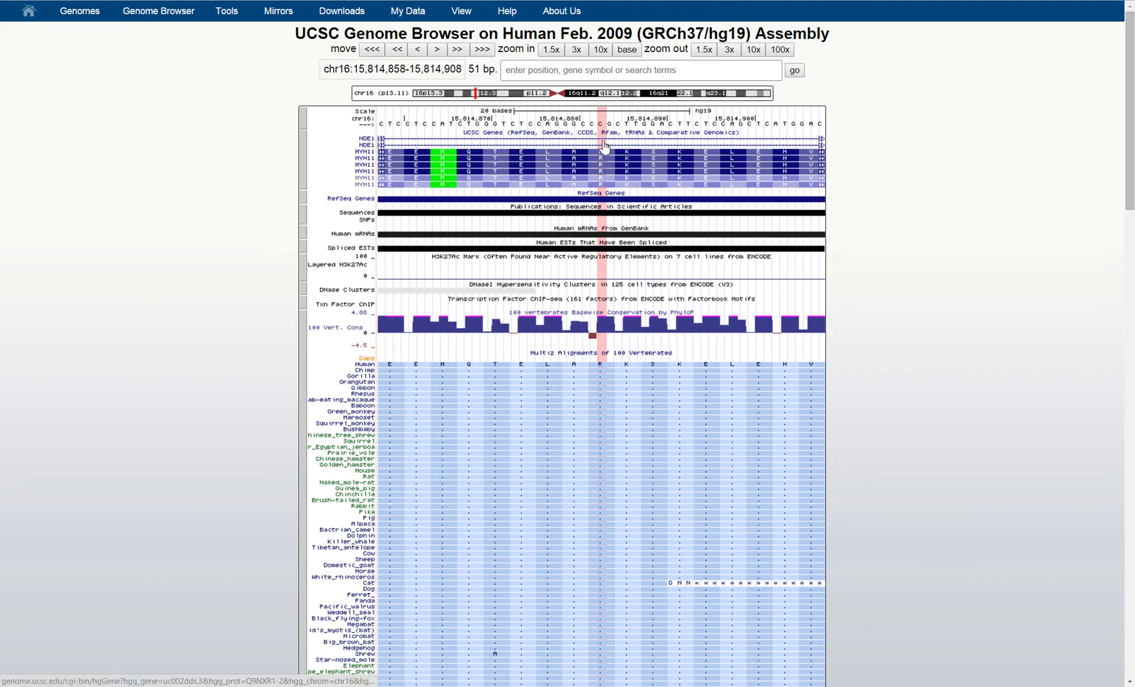
Step: Examine the MYH11 residue in the highlighted variant column across all species in the Multiz alignment
{"action": "scroll", "coordinate": [610, 375], "scroll_direction": "down", "scroll_amount": 1}
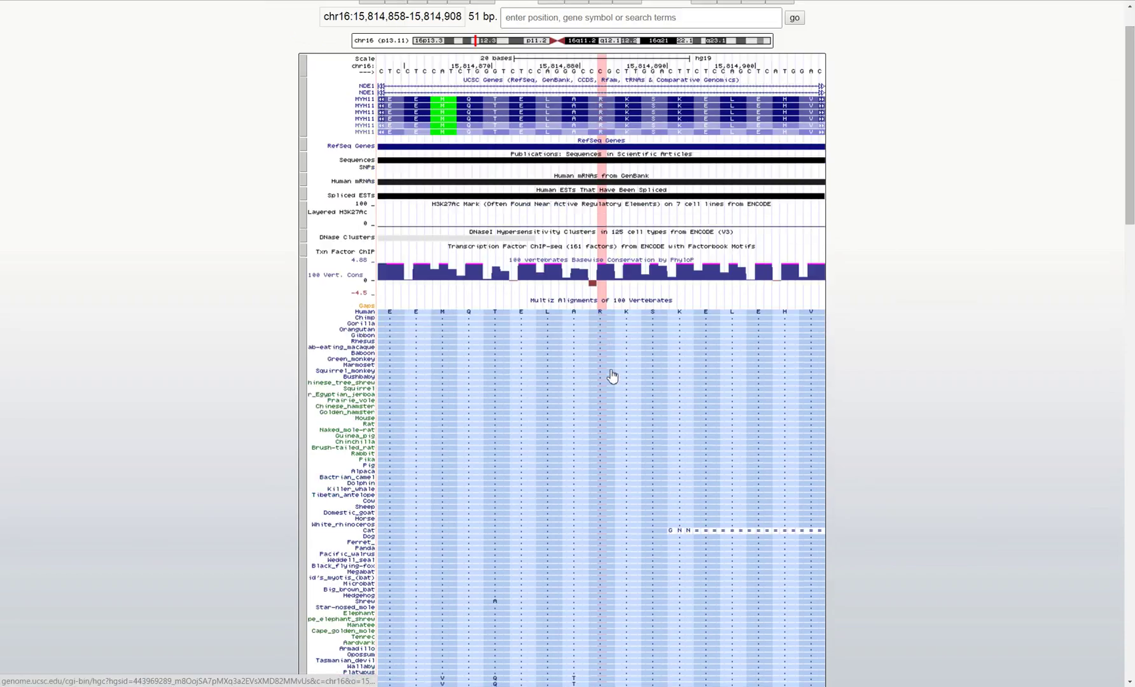
{"action": "scroll", "coordinate": [611, 374], "scroll_direction": "down", "scroll_amount": 5}
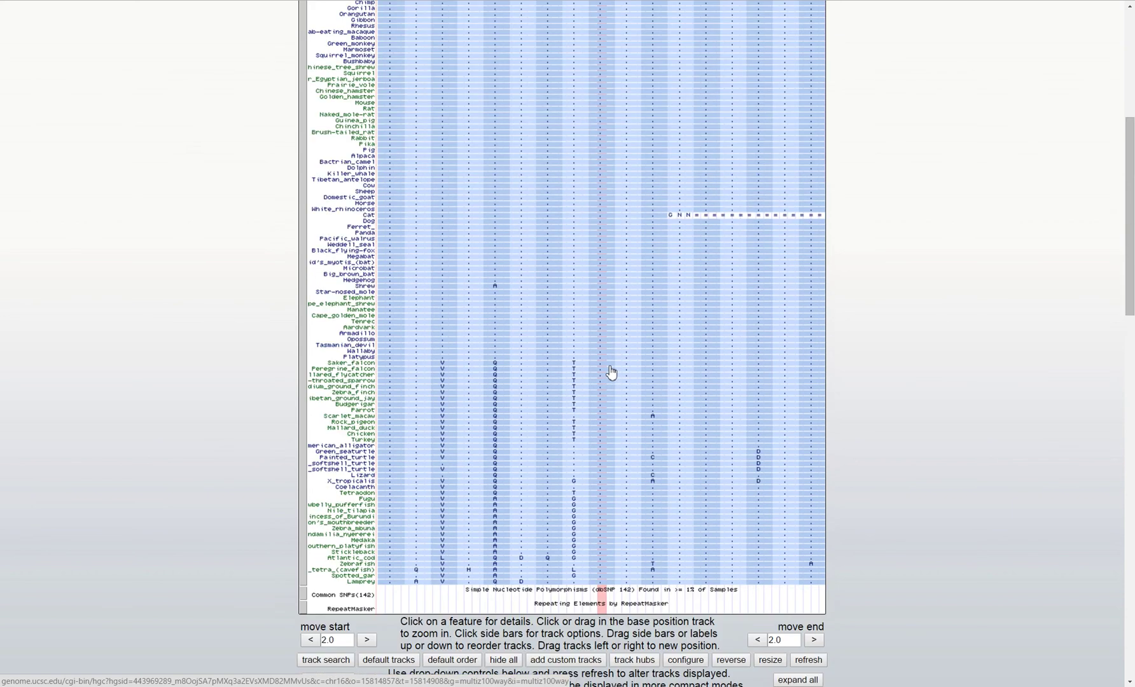
{"action": "scroll", "coordinate": [602, 580], "scroll_direction": "up", "scroll_amount": 3}
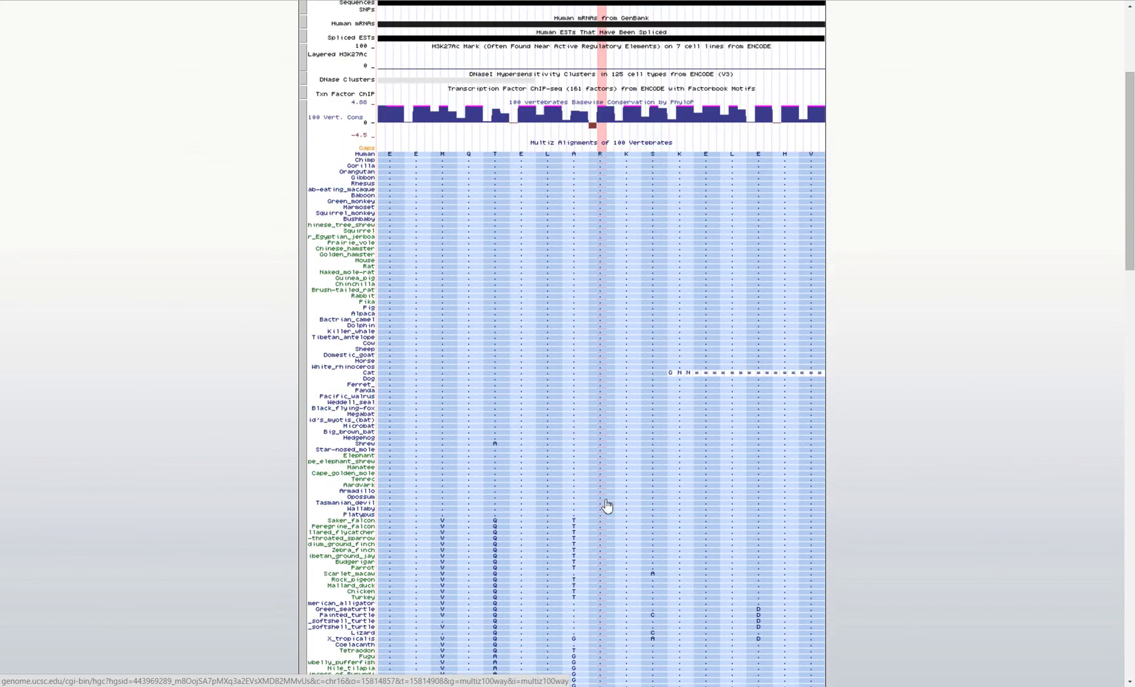
{"action": "scroll", "coordinate": [621, 413], "scroll_direction": "down", "scroll_amount": 4}
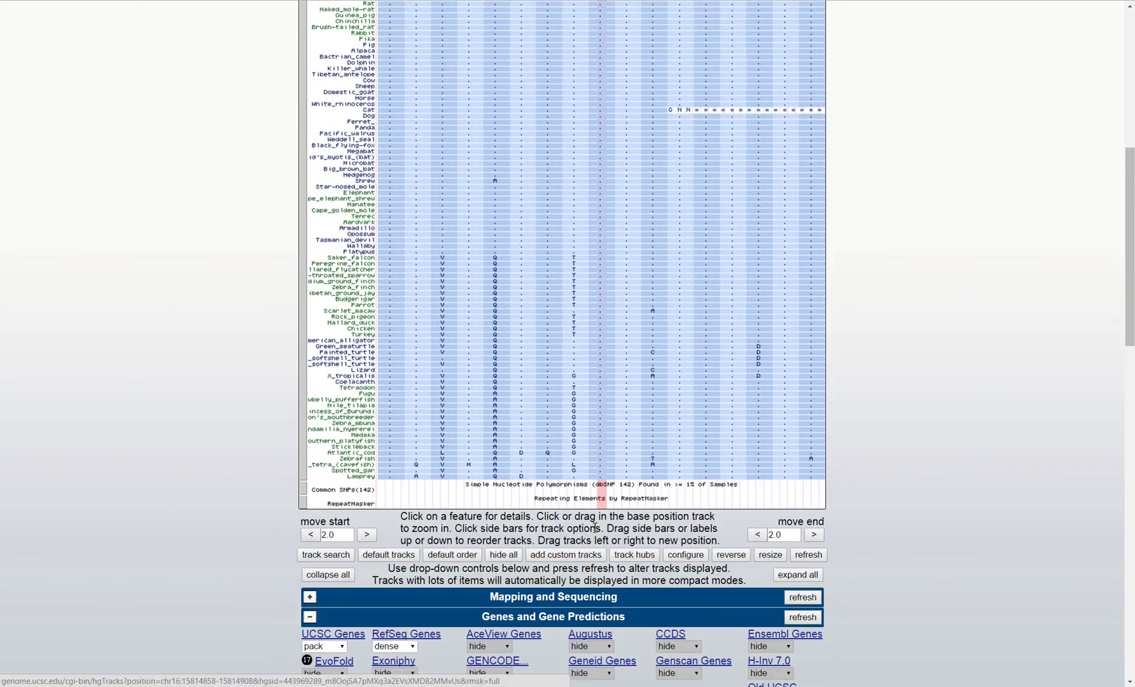
{"action": "scroll", "coordinate": [598, 405], "scroll_direction": "up", "scroll_amount": 5}
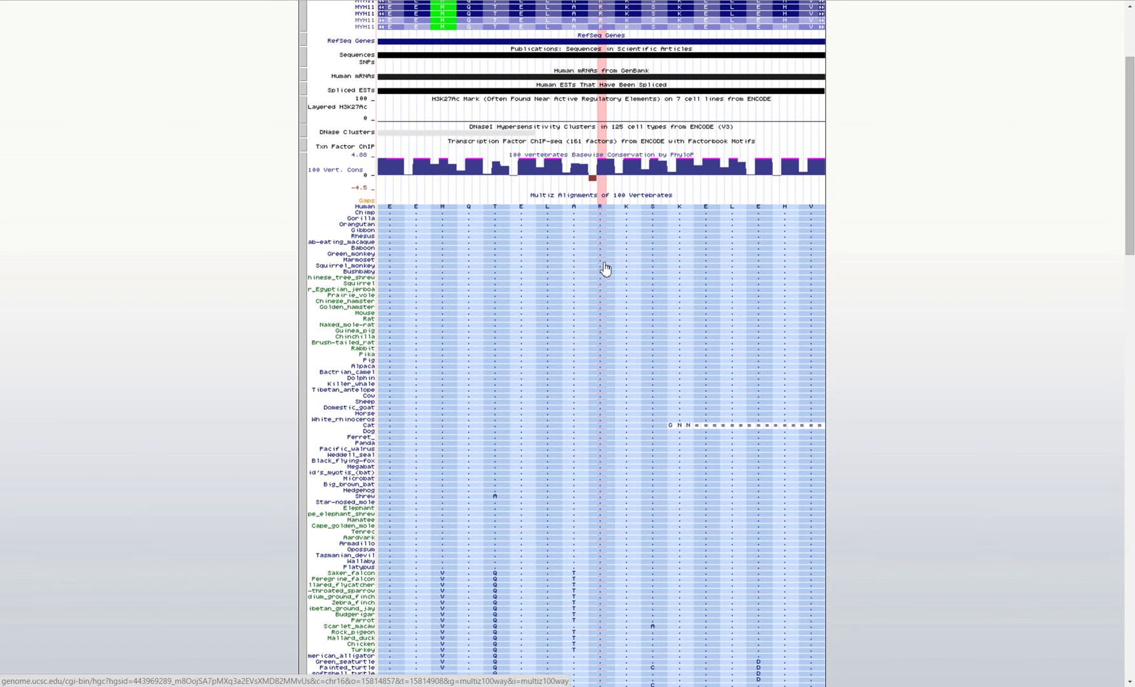
{"action": "scroll", "coordinate": [596, 275], "scroll_direction": "down", "scroll_amount": 5}
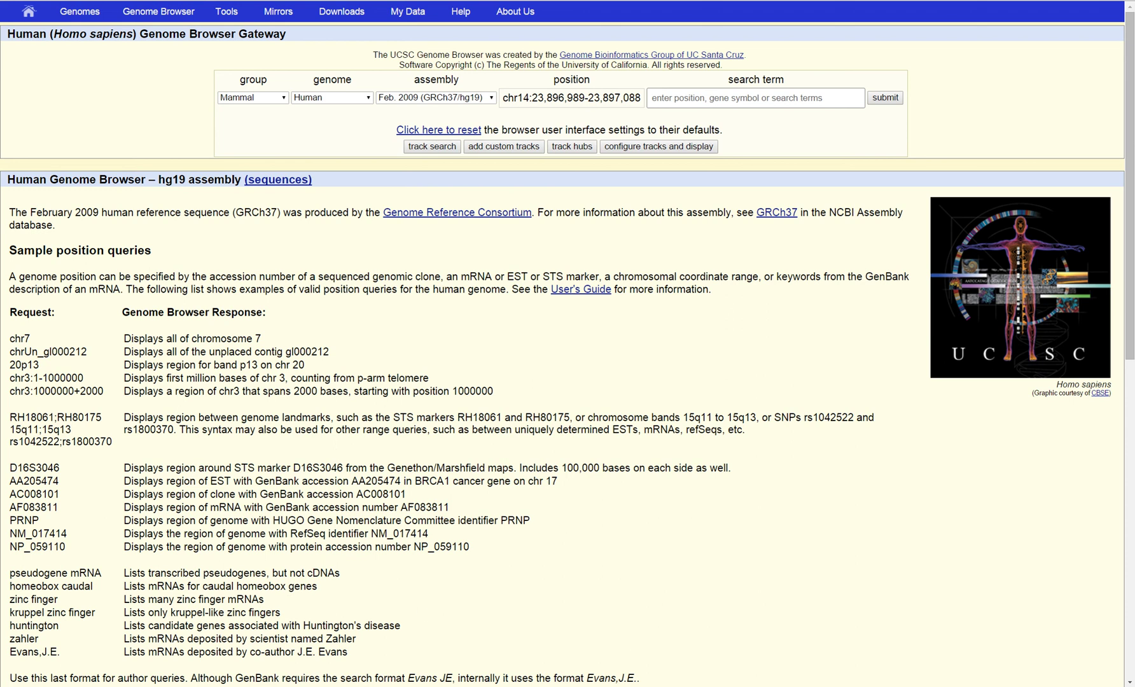
Step: Switch to the Mutalyzer Position Converter and copy the genomic position 23897039 from the chromosomal variant of NM_000257.2:c.1643T>G
{"action": "mouse_move", "coordinate": [472, 686]}
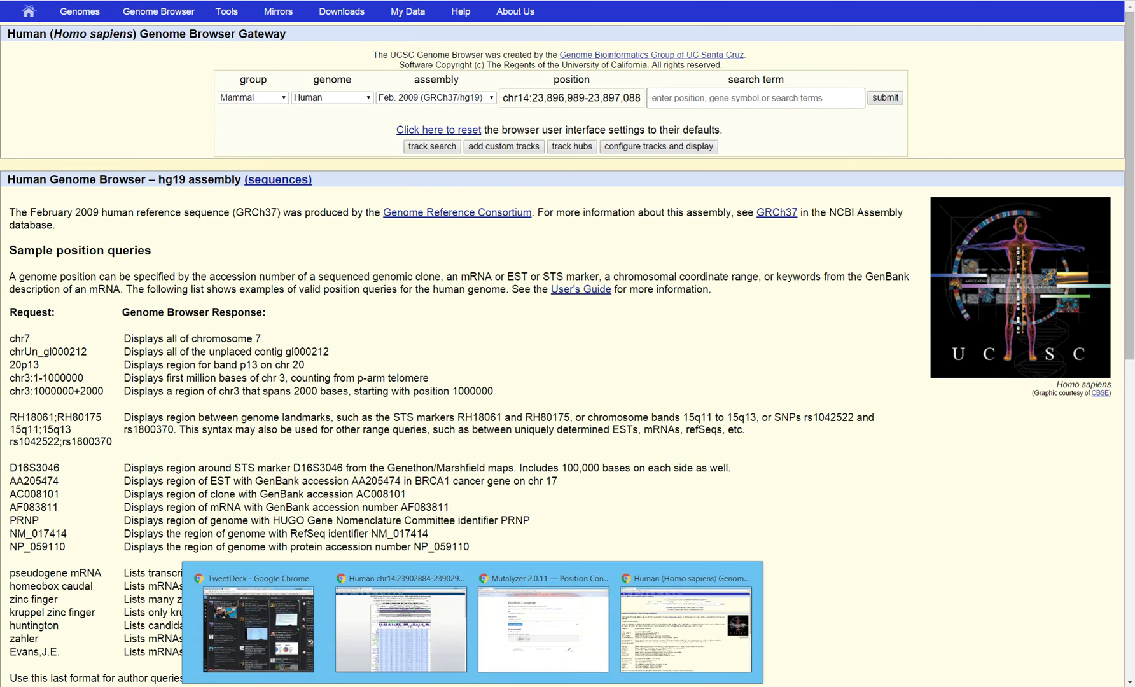
{"action": "left_click", "coordinate": [509, 648]}
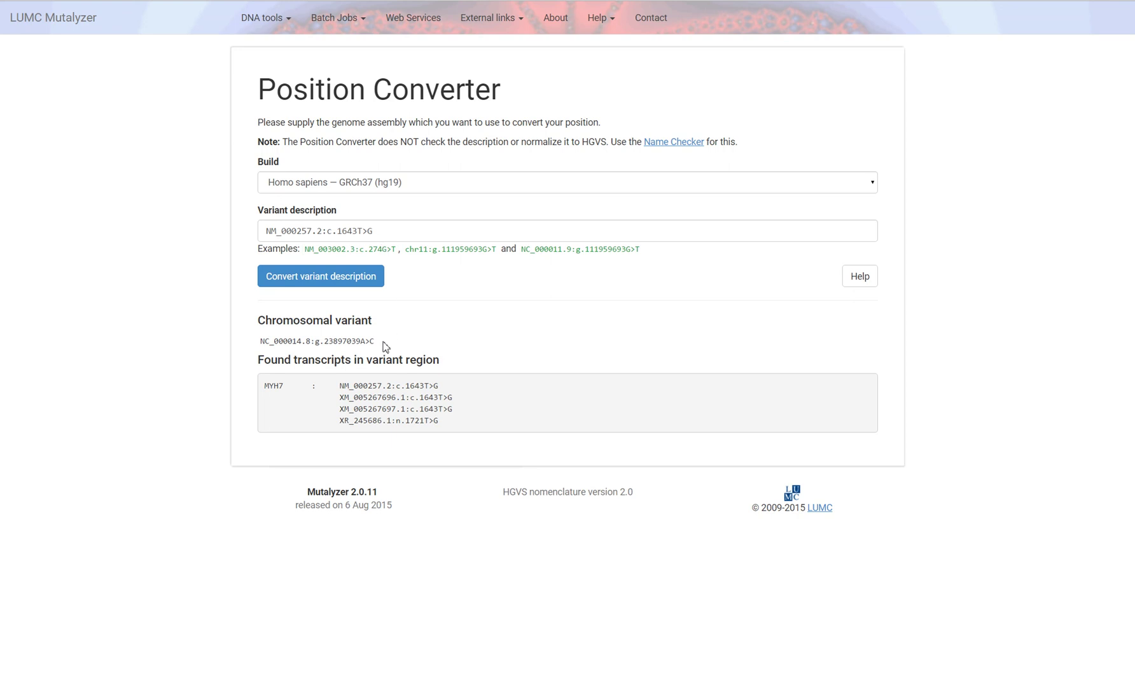
{"action": "left_click_drag", "start_coordinate": [360, 341], "coordinate": [330, 341]}
{"action": "right_click", "coordinate": [346, 344]}
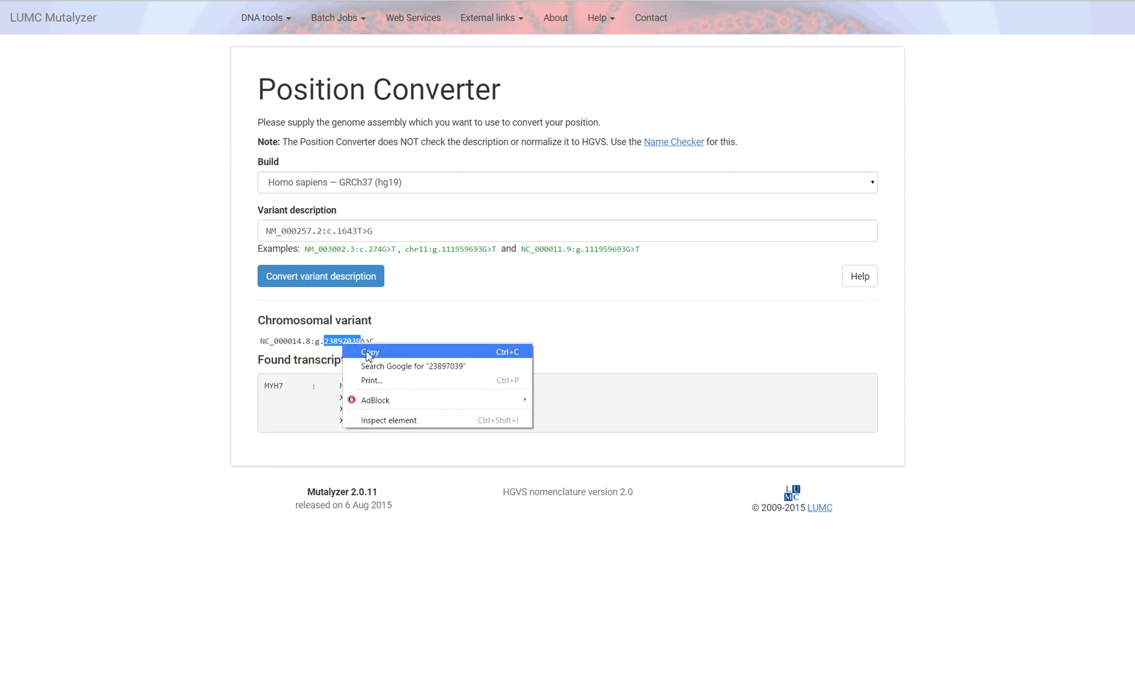
{"action": "left_click", "coordinate": [365, 349]}
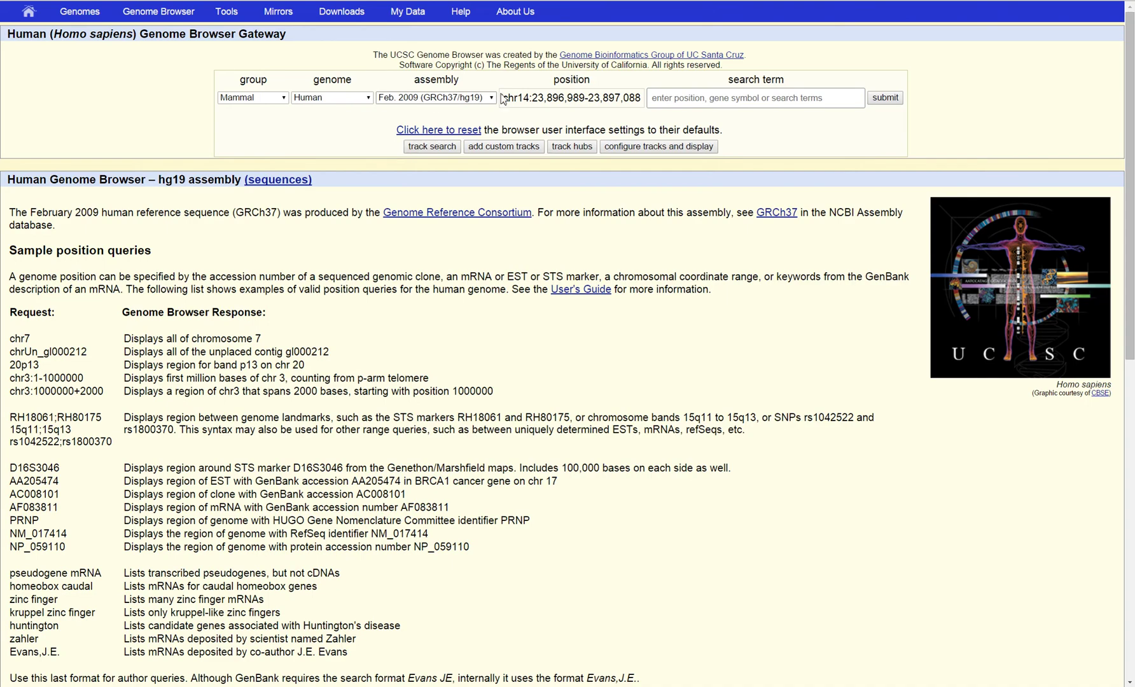
Step: Search the human hg19 assembly for chr14:23897039 in the UCSC Genome Browser Gateway
{"action": "left_click", "coordinate": [713, 92]}
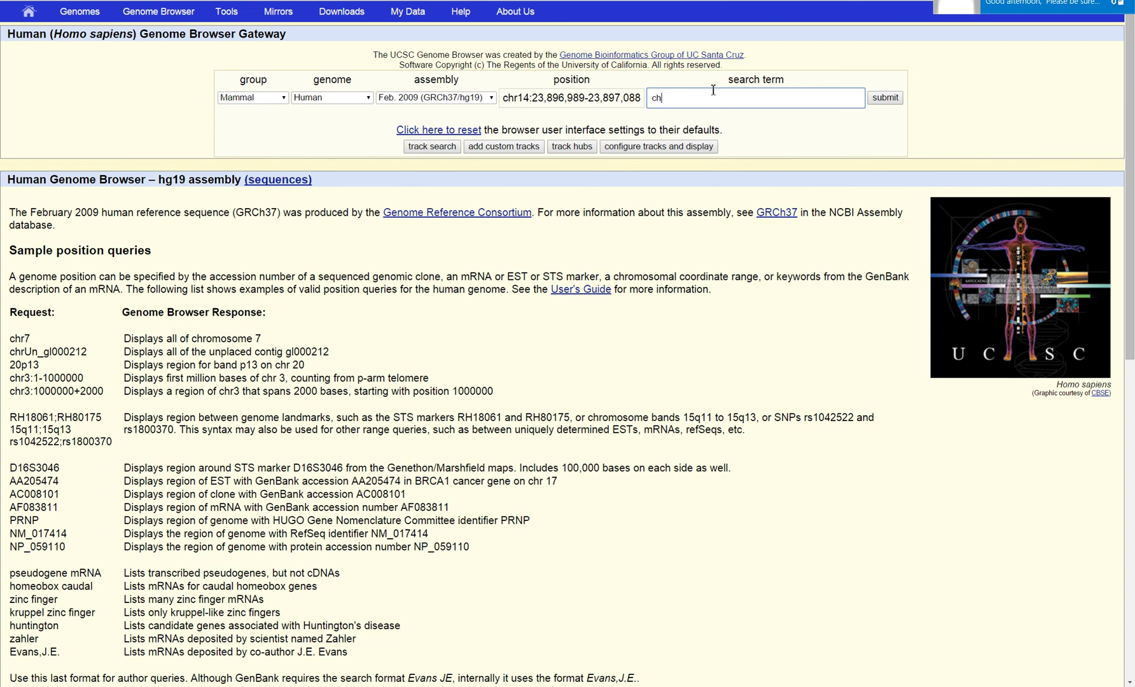
{"action": "type", "text": "chr"}
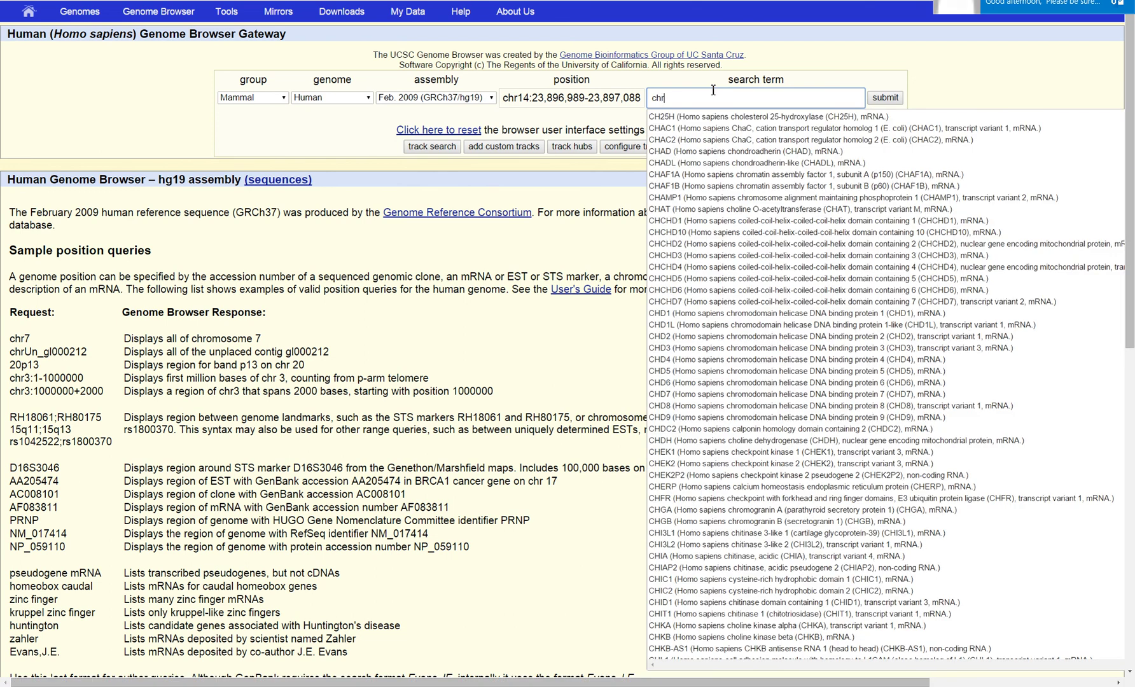
{"action": "type", "text": "14"}
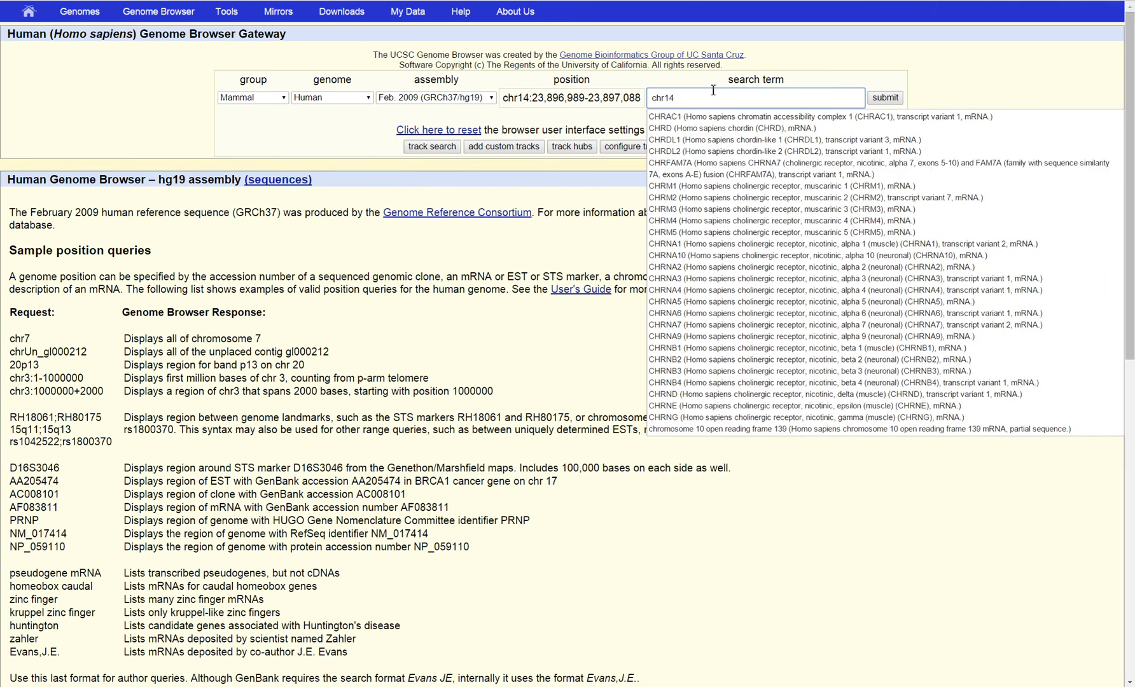
{"action": "type", "text": ":"}
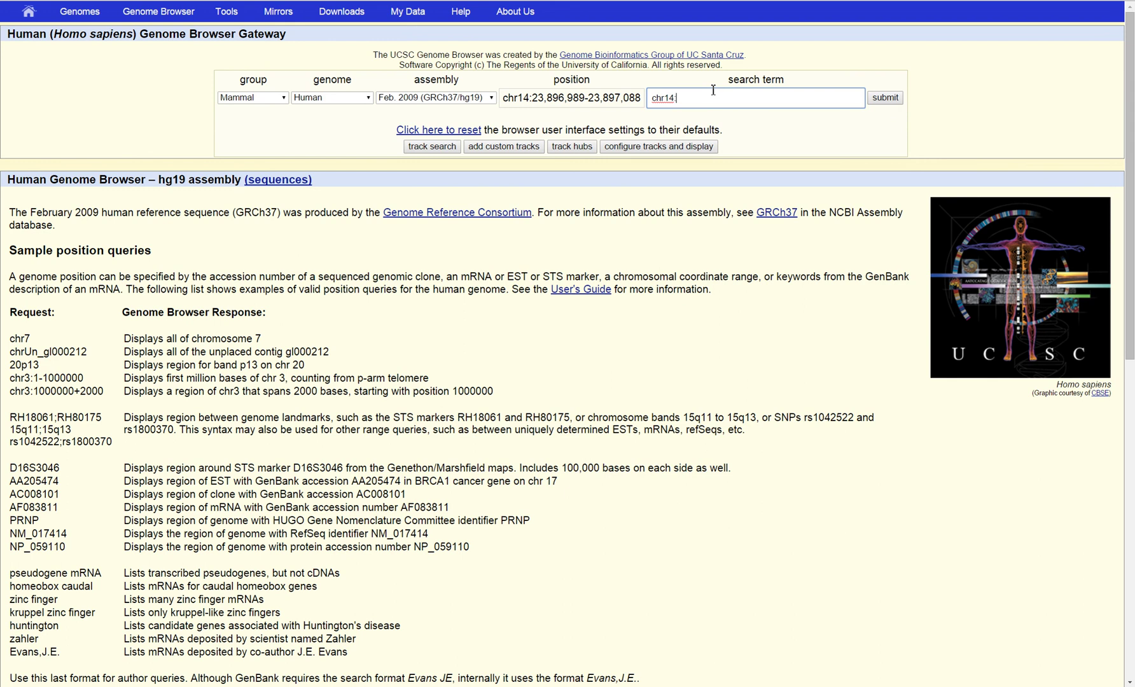
{"action": "type", "text": "23897039"}
{"action": "left_click", "coordinate": [885, 98]}
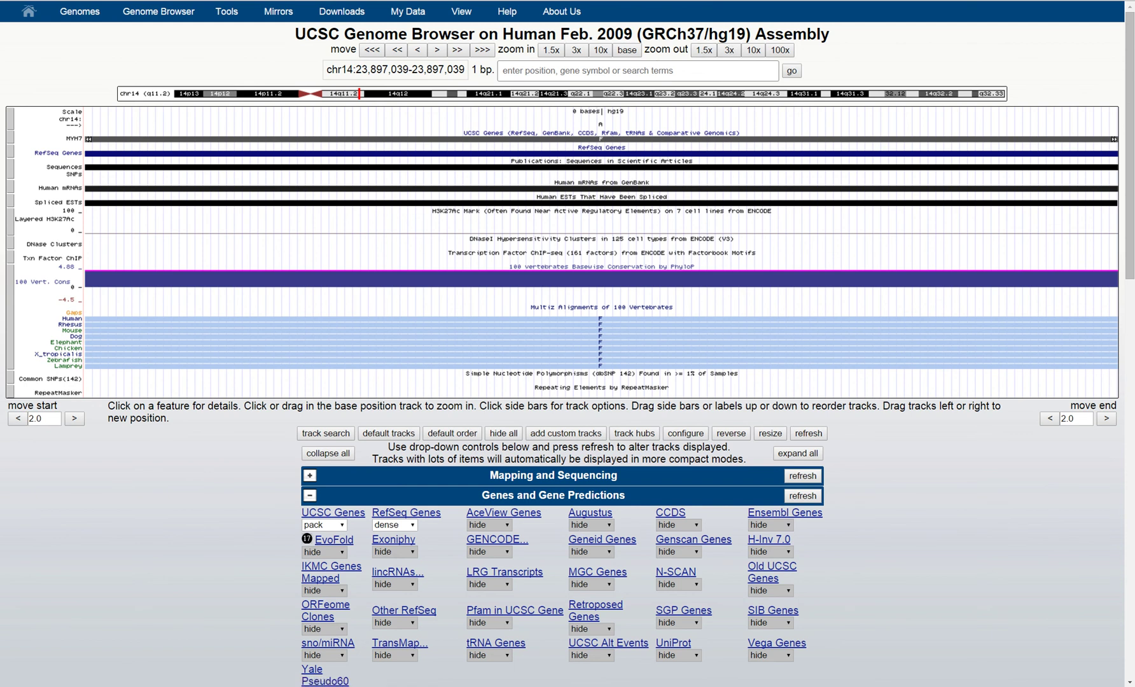
Step: Recheck the chromosomal variant in Mutalyzer, return to the UCSC Genome Browser and set the chr14 view to base-level zoom
{"action": "mouse_move", "coordinate": [472, 686]}
{"action": "left_click", "coordinate": [517, 636]}
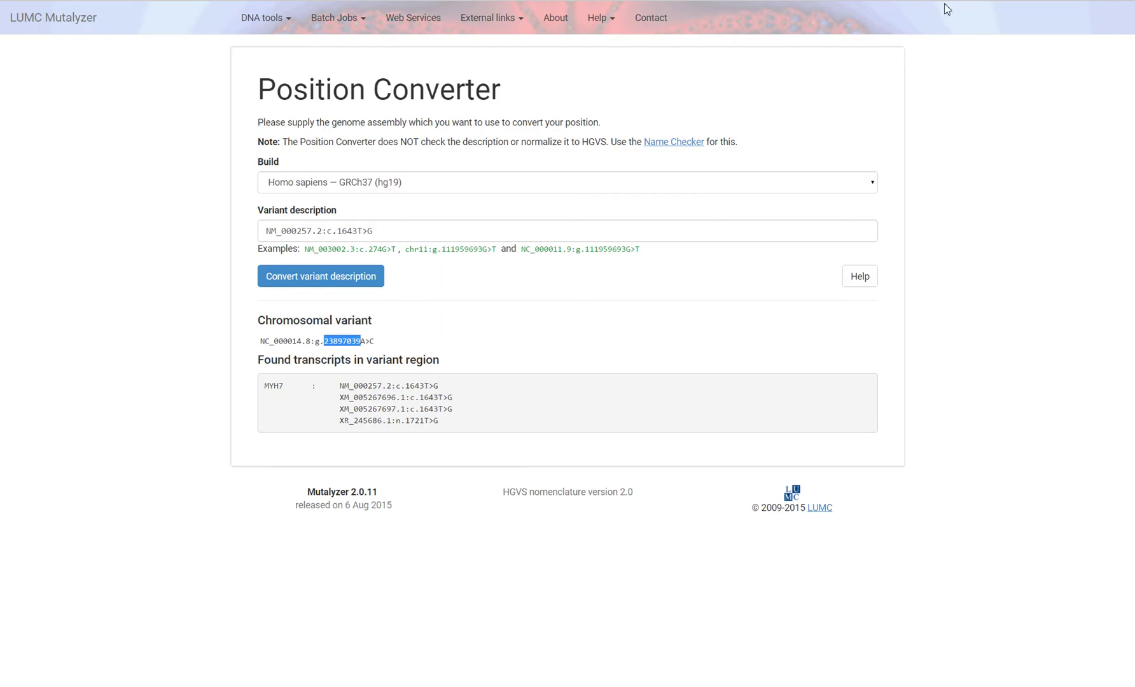
{"action": "key", "text": "alt+Tab"}
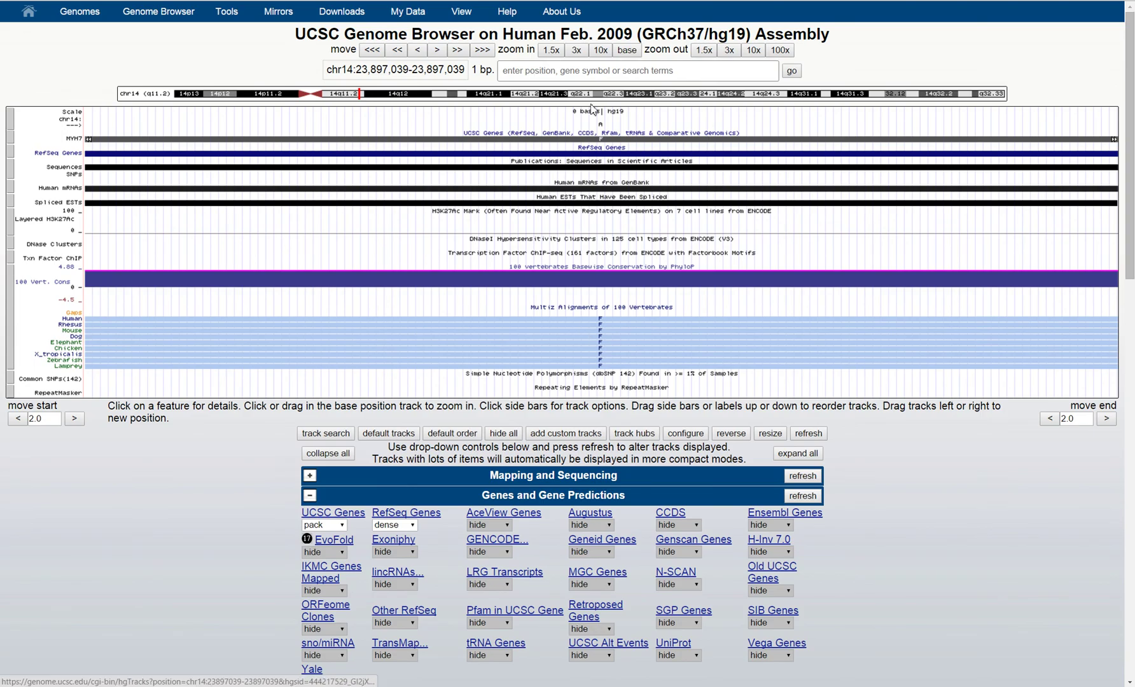
{"action": "left_click", "coordinate": [635, 52]}
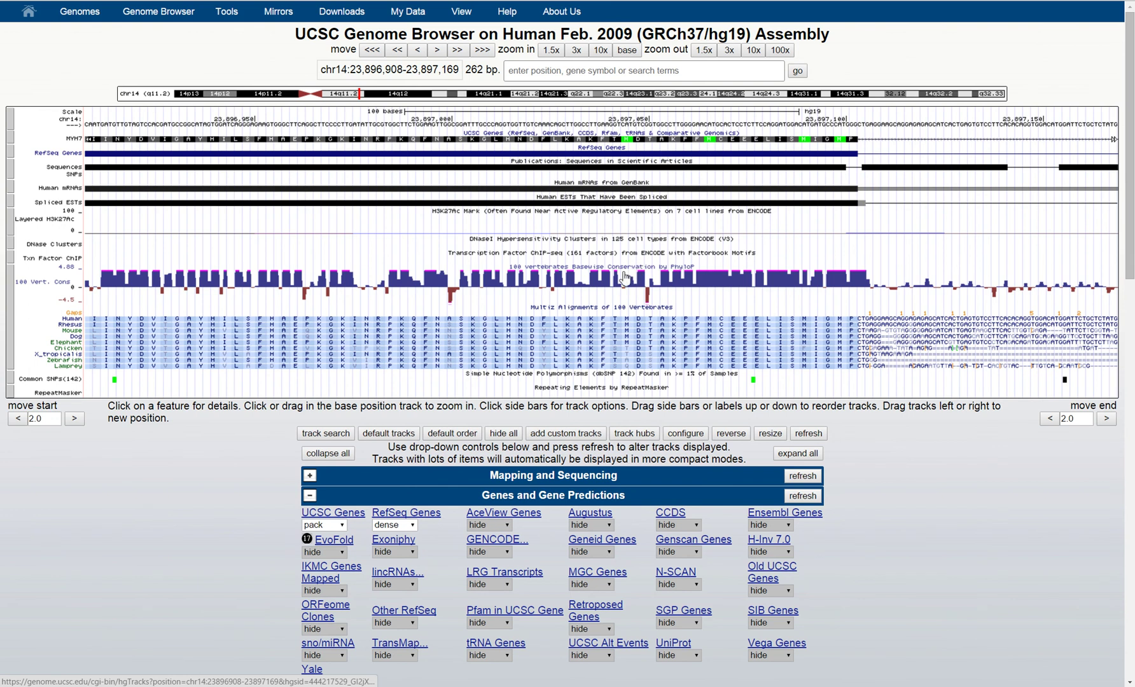
Step: Configure the chr14 view's Conservation track set to show all species with bases identical to the reference as dots, and submit it
{"action": "right_click", "coordinate": [607, 353]}
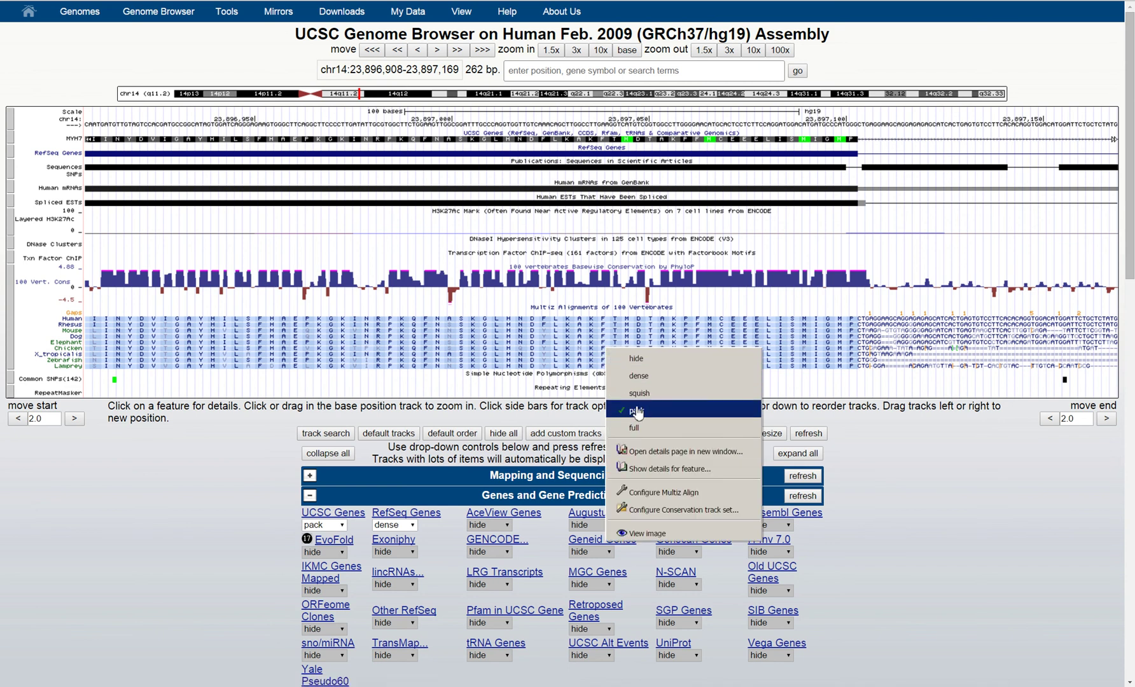
{"action": "left_click", "coordinate": [679, 517]}
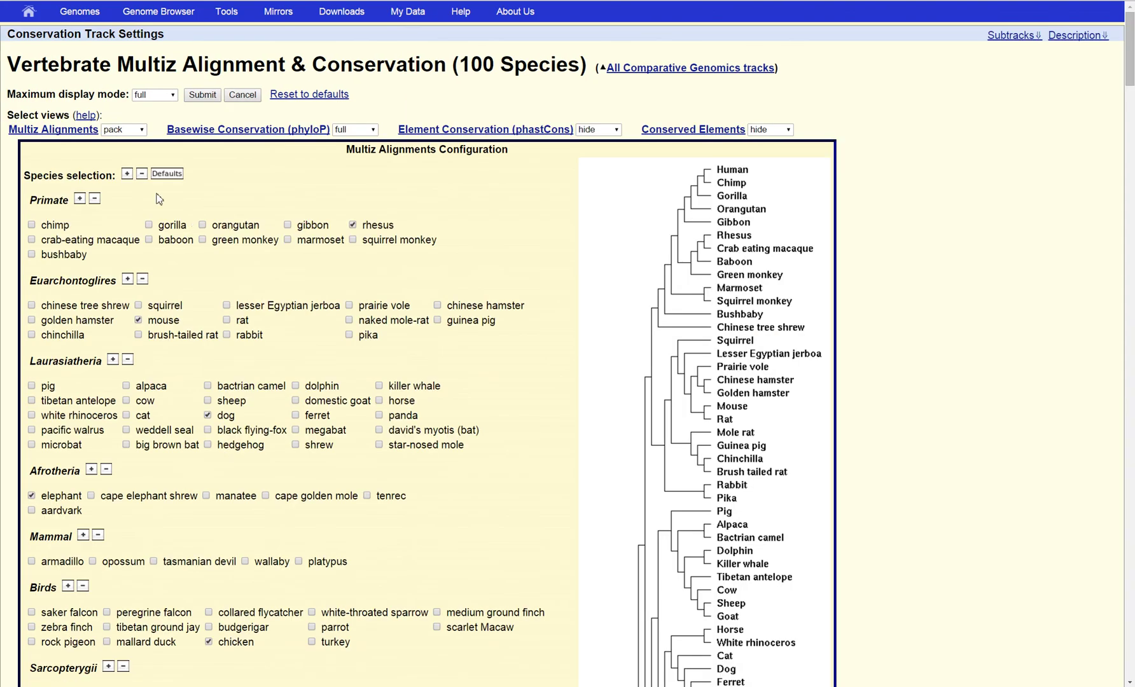
{"action": "left_click", "coordinate": [129, 176]}
{"action": "scroll", "coordinate": [360, 282], "scroll_direction": "down", "scroll_amount": 8}
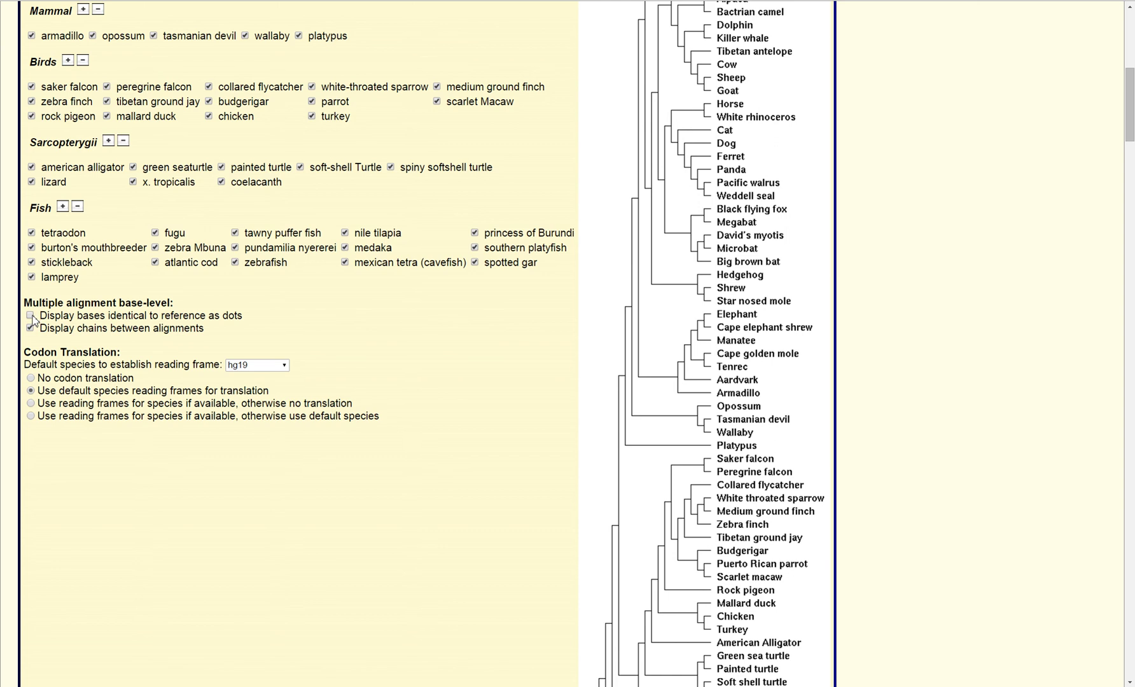
{"action": "scroll", "coordinate": [288, 342], "scroll_direction": "up", "scroll_amount": 8}
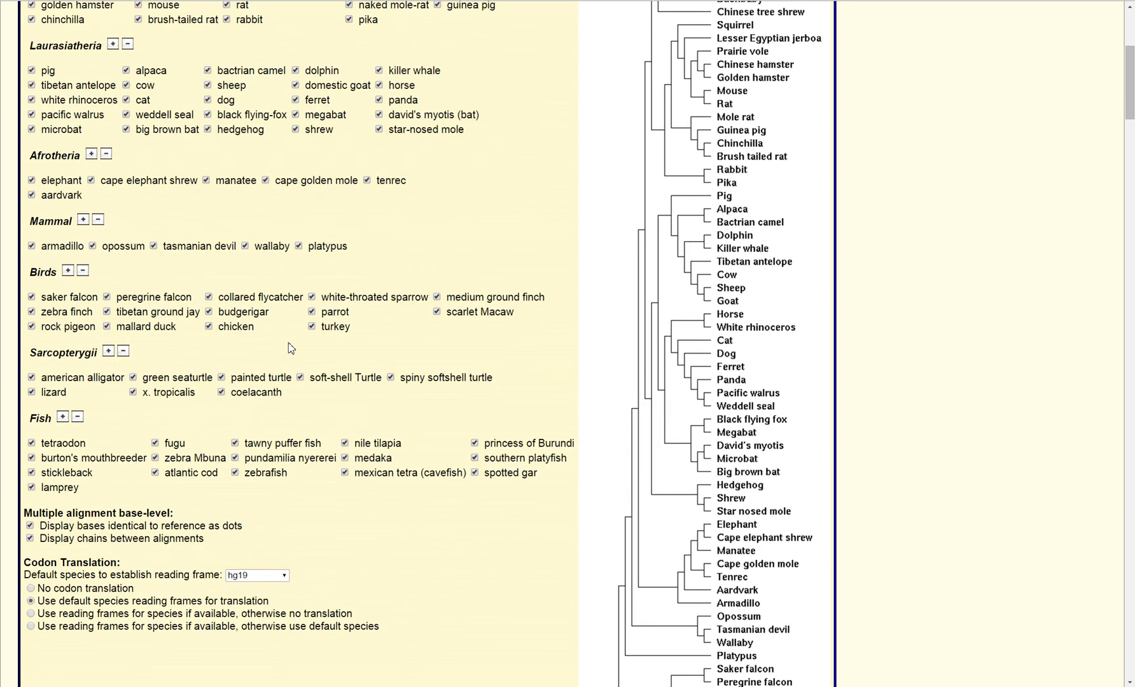
{"action": "left_click", "coordinate": [205, 97]}
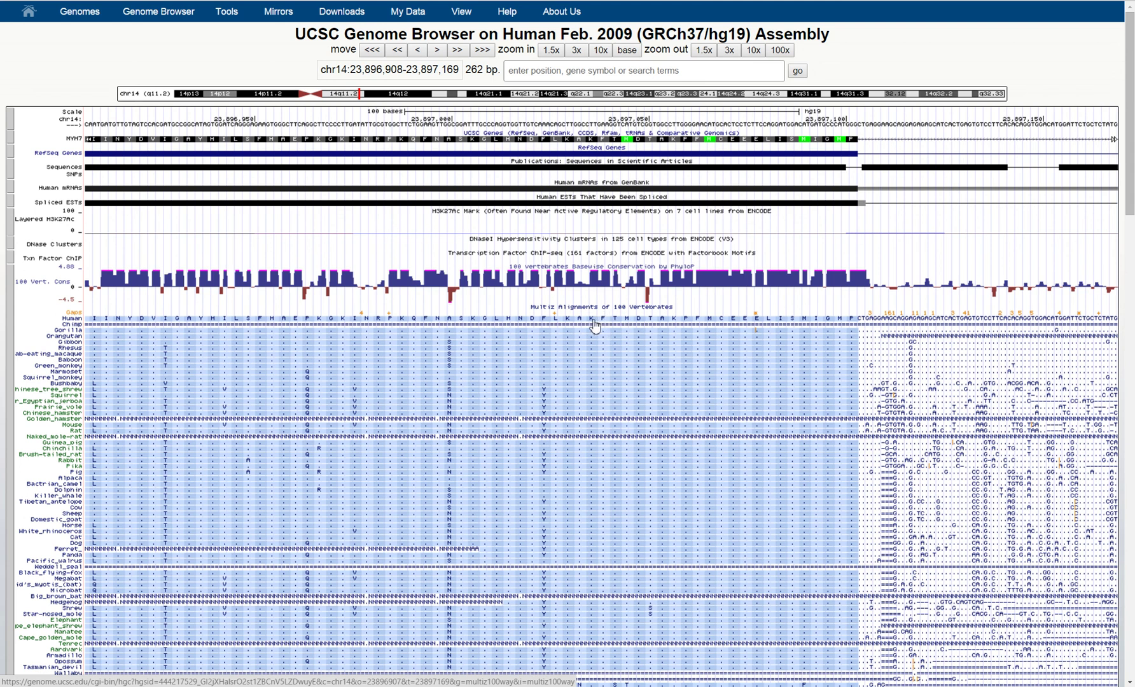
Step: Examine the MYH7 residue at chr14:23897039 across all species in the Multiz alignment
{"action": "scroll", "coordinate": [614, 321], "scroll_direction": "down", "scroll_amount": 3}
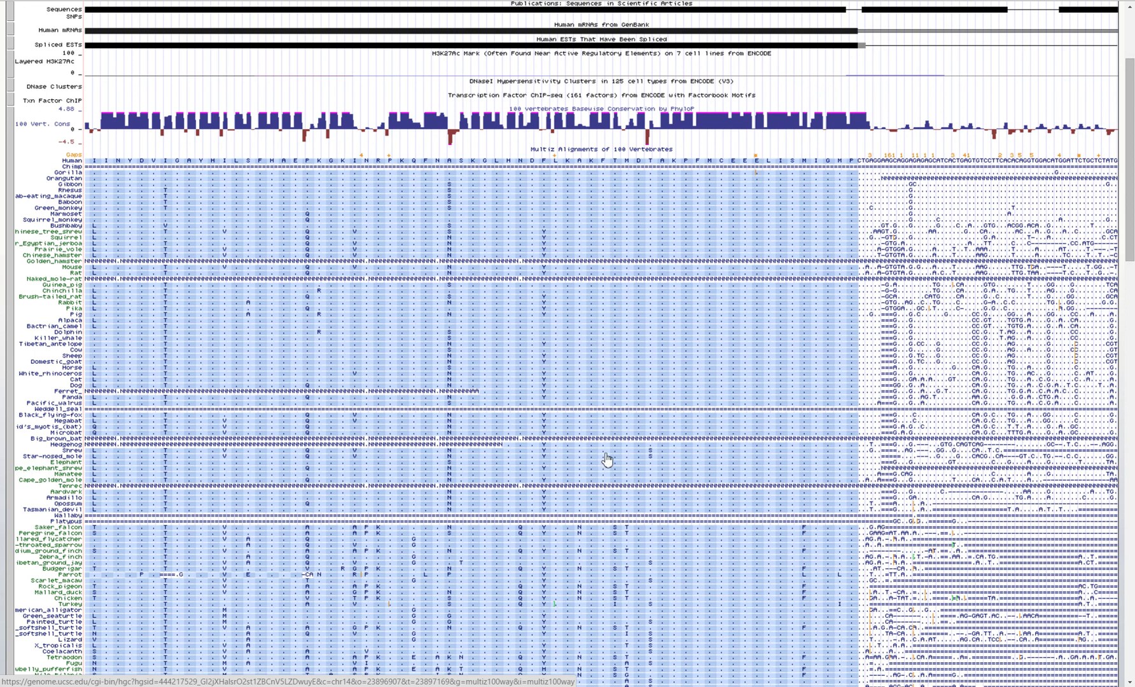
{"action": "scroll", "coordinate": [606, 548], "scroll_direction": "down", "scroll_amount": 3}
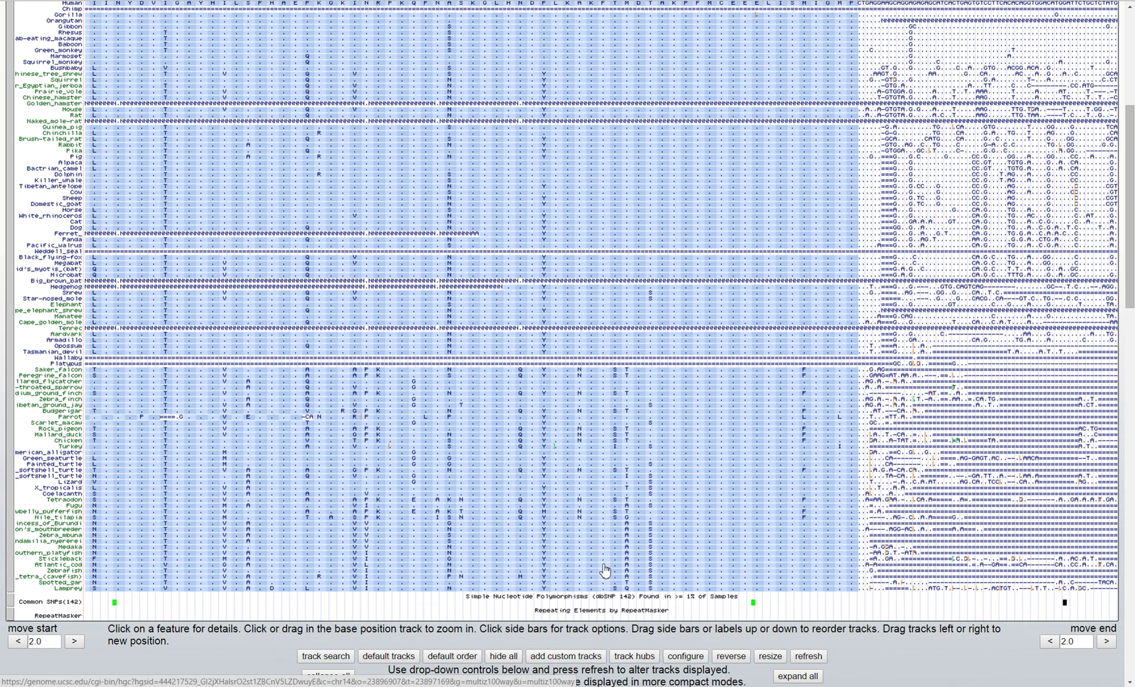
{"action": "scroll", "coordinate": [603, 566], "scroll_direction": "up", "scroll_amount": 2}
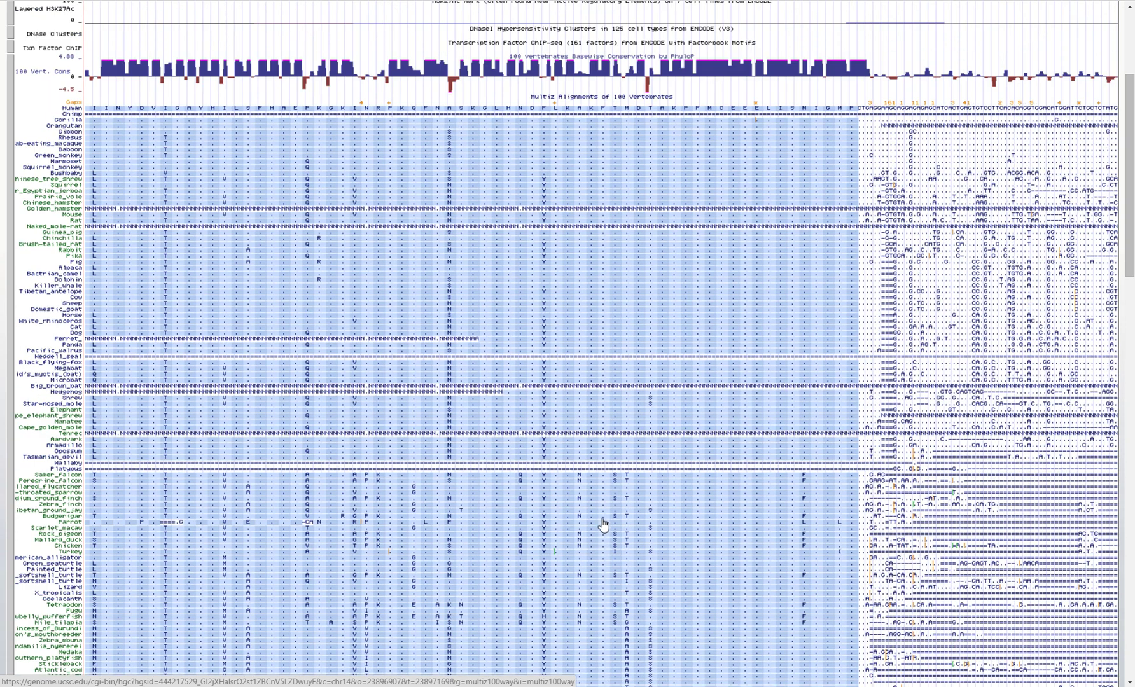